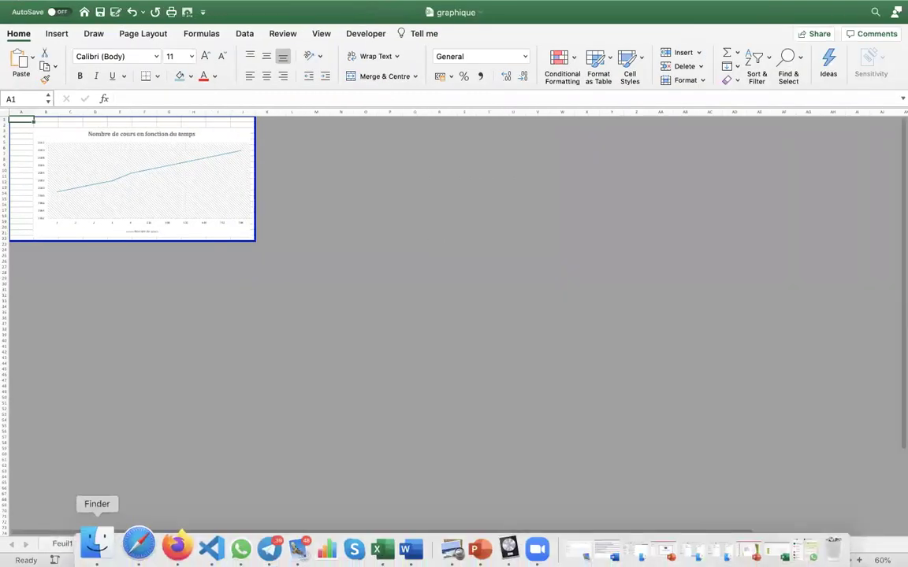
Switch to Finder and open the workbook modelisation.xlsx from the Exercise folder.
left_click(95, 545)
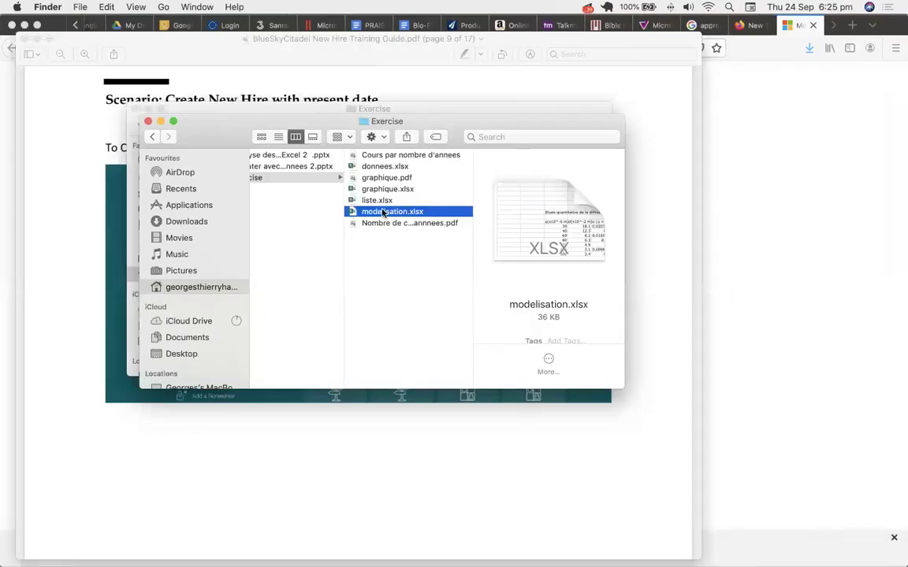
double_click(352, 212)
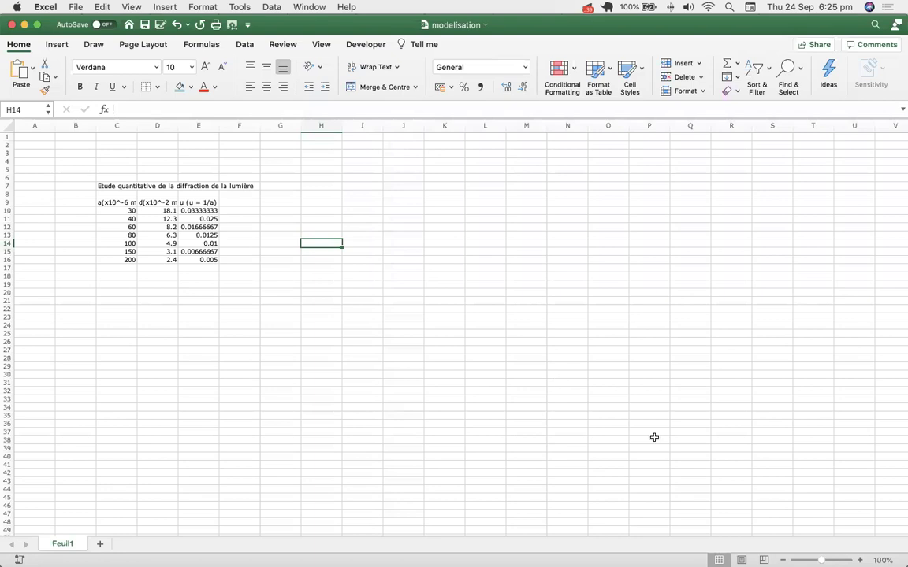
scroll(454, 328, "up", 8)
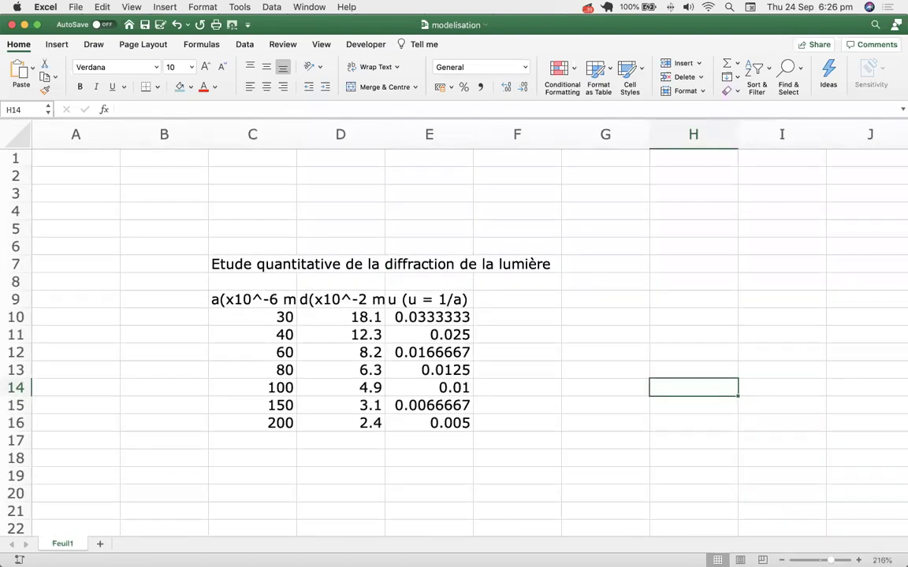
scroll(454, 328, "up", 4)
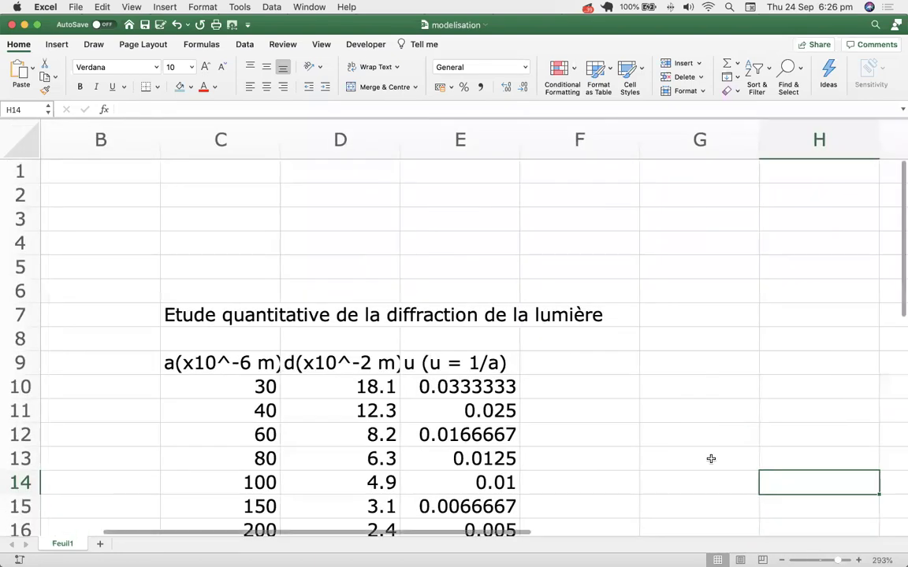
scroll(614, 432, "down", 2)
scroll(615, 432, "down", 2)
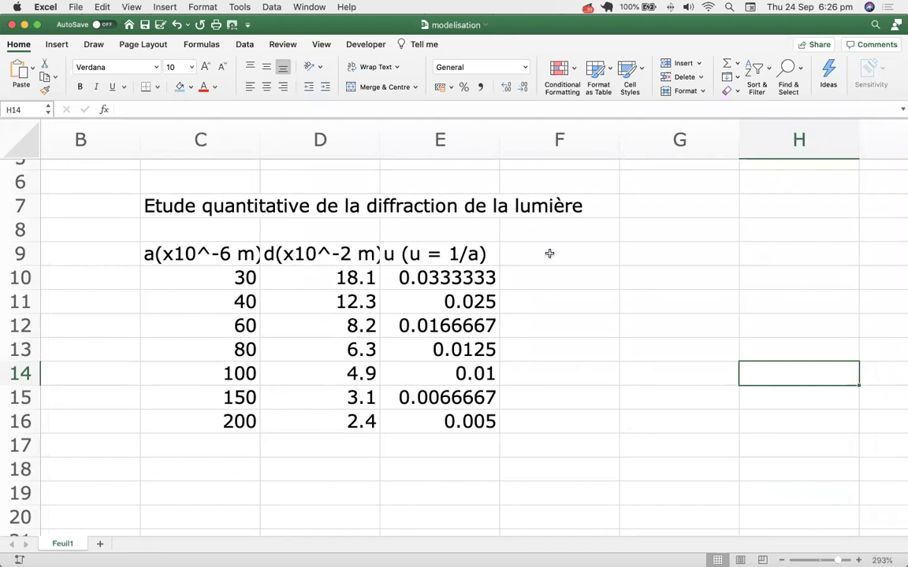
Widen columns C, D and E so that the table's headers and values fit.
left_click_drag(380, 148, 407, 150)
left_click_drag(260, 137, 288, 138)
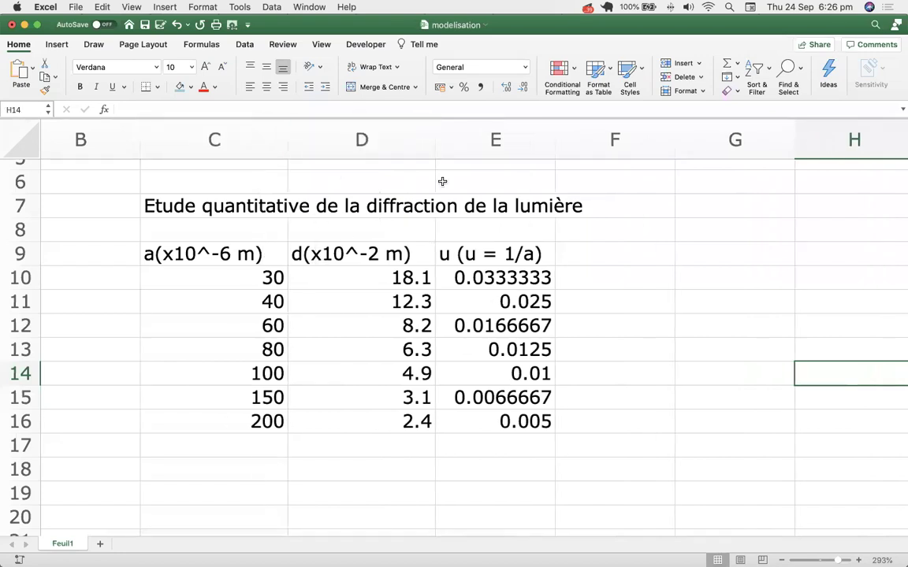
left_click_drag(555, 137, 572, 138)
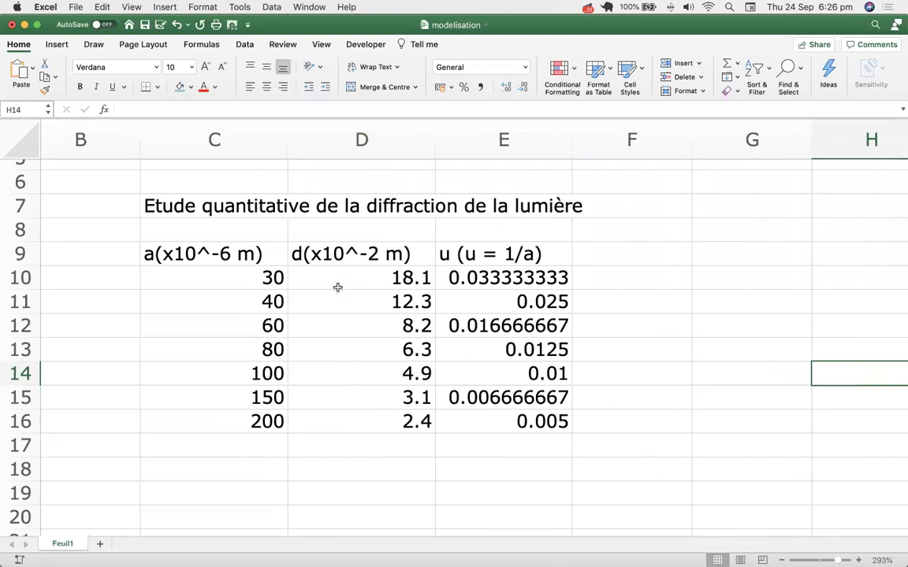
Select the d and u values in D10:E16 as chart data.
left_click_drag(338, 283, 432, 323)
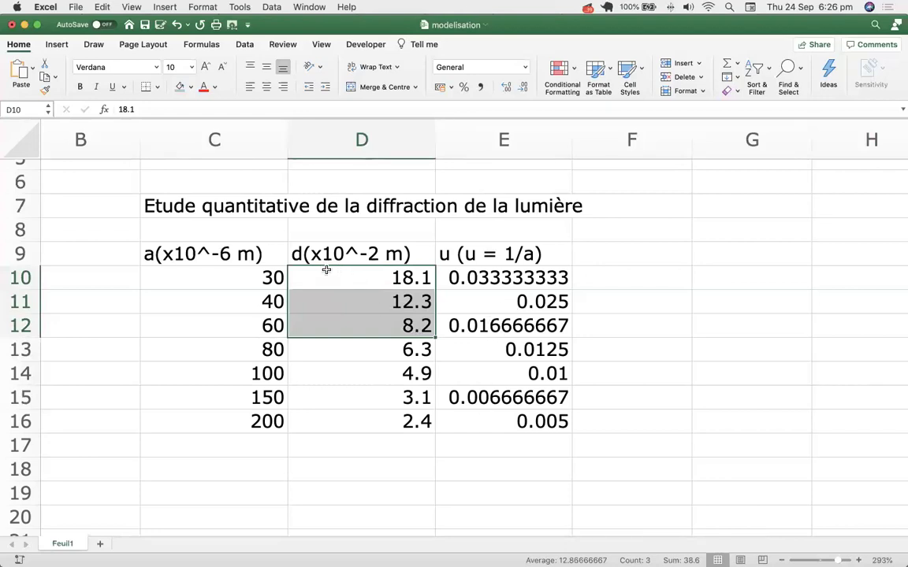
left_click_drag(325, 271, 470, 422)
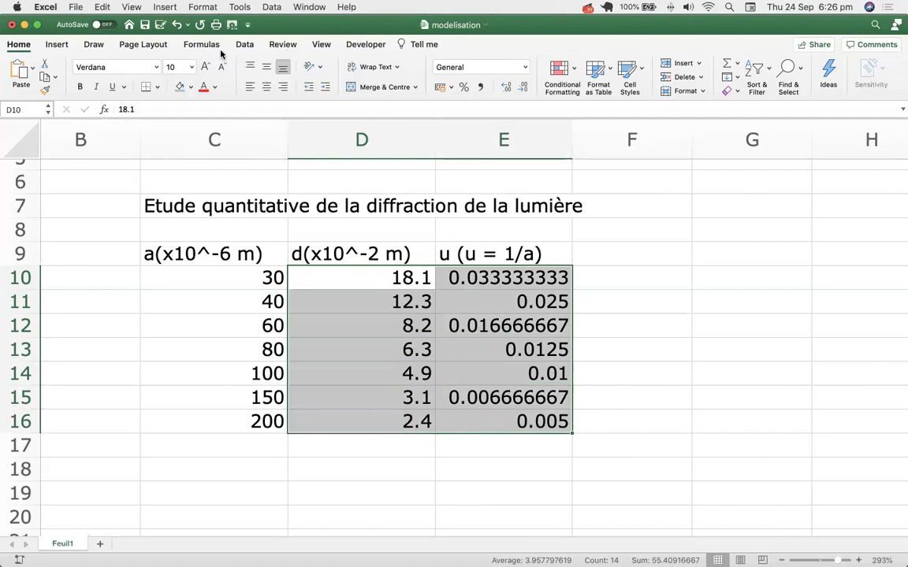
left_click(57, 45)
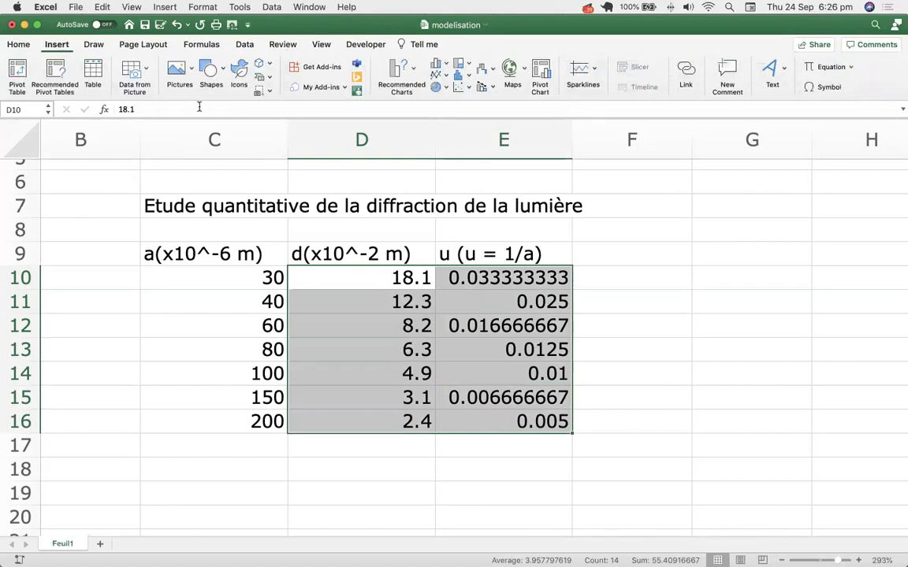
left_click(468, 91)
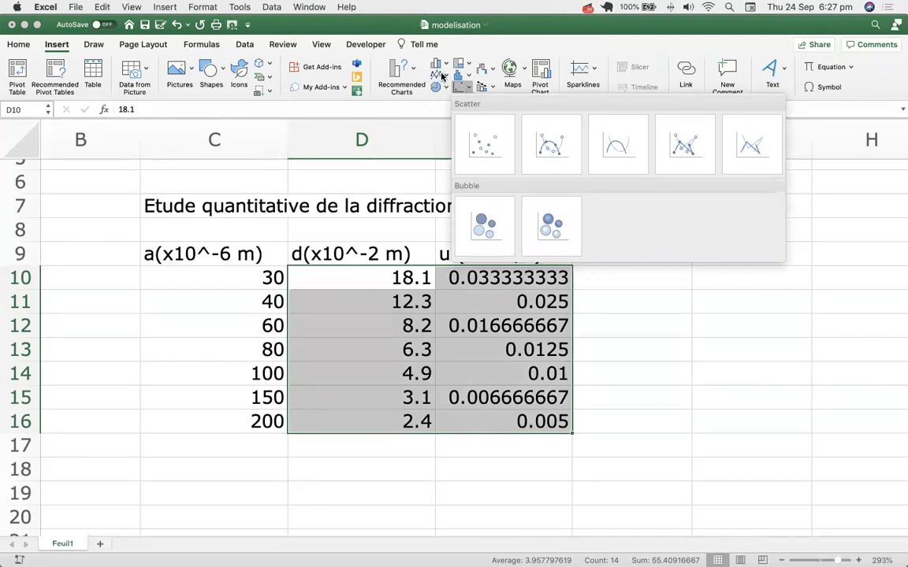
left_click(446, 66)
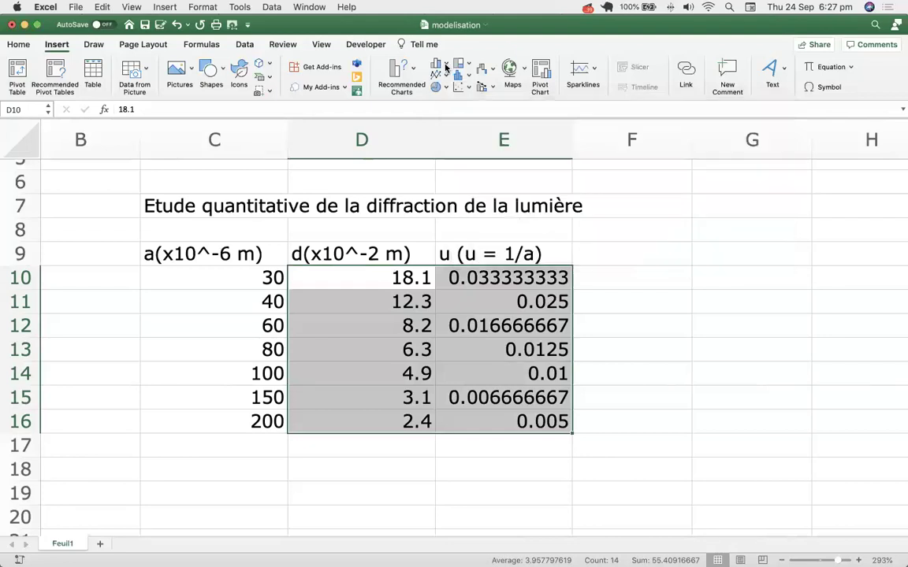
left_click(446, 66)
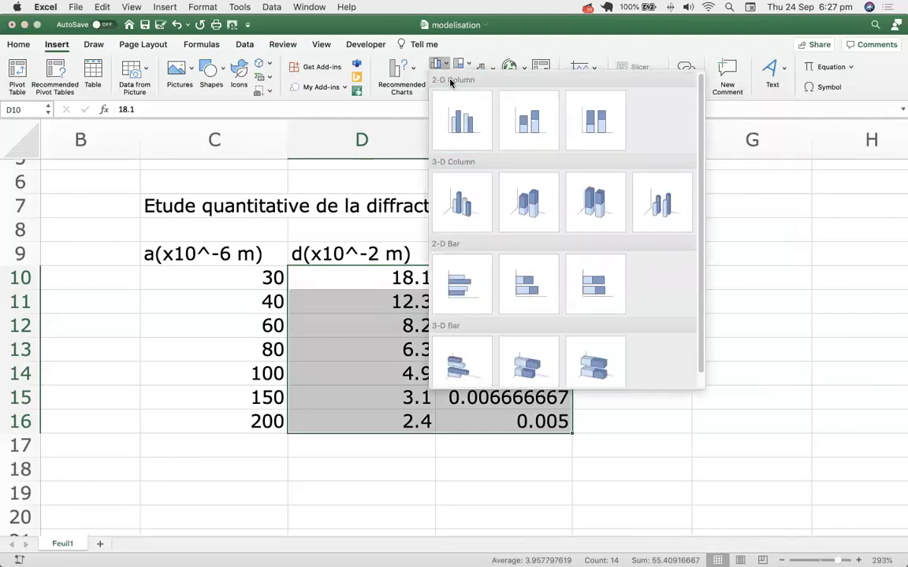
left_click(470, 67)
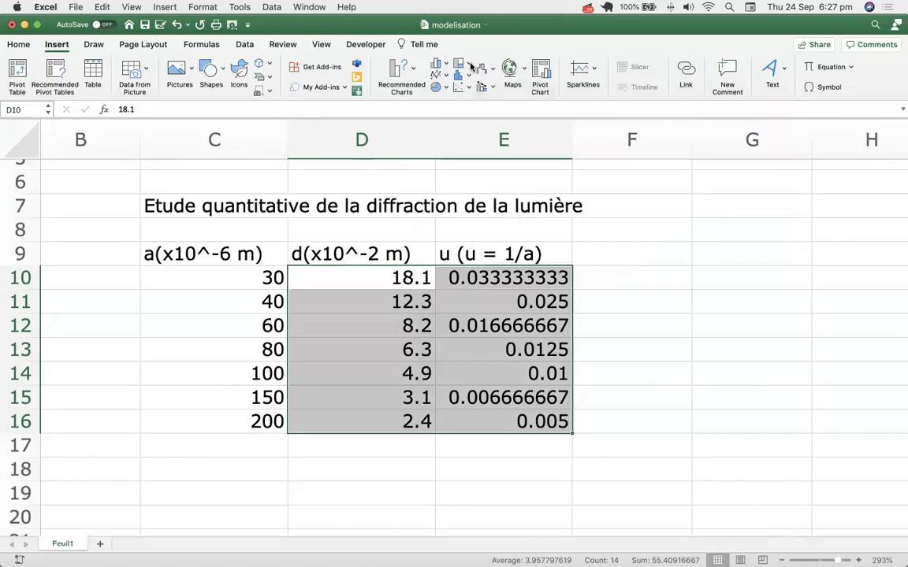
left_click(469, 66)
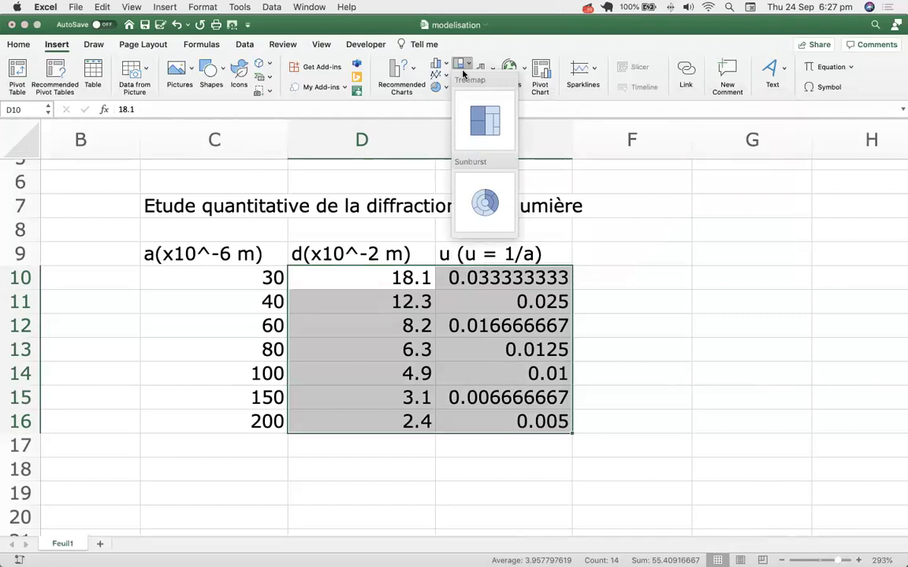
left_click(464, 70)
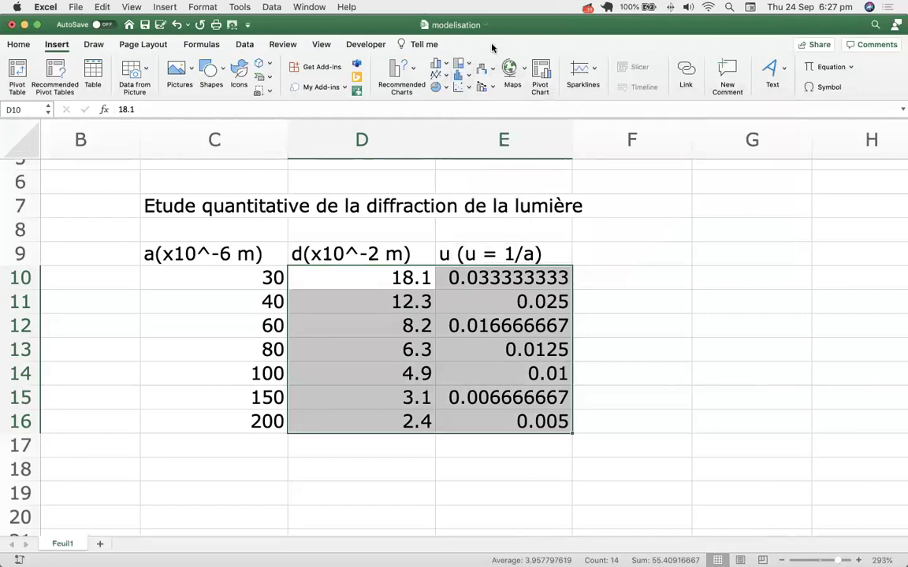
Insert a scatter chart with smooth lines and markers from the selected values and place it beside the data table.
left_click(467, 88)
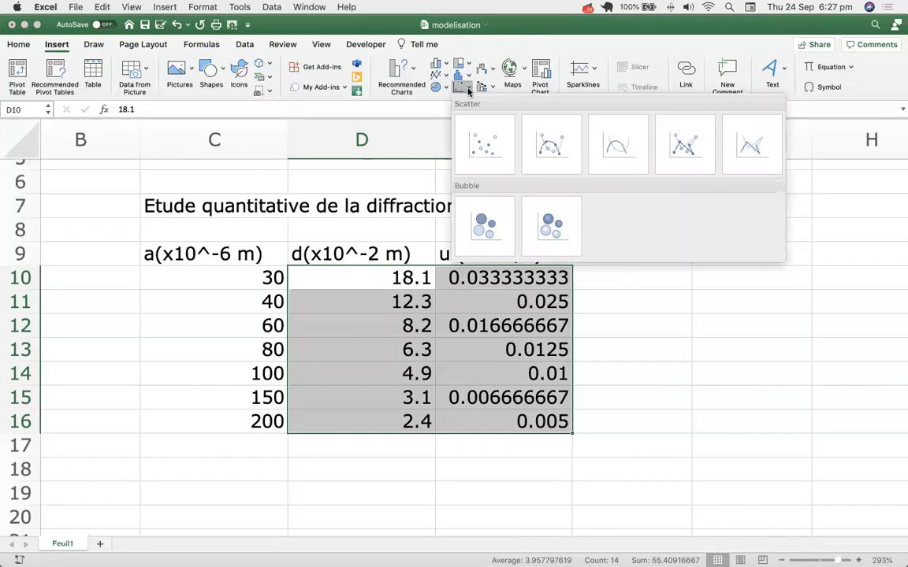
left_click(554, 148)
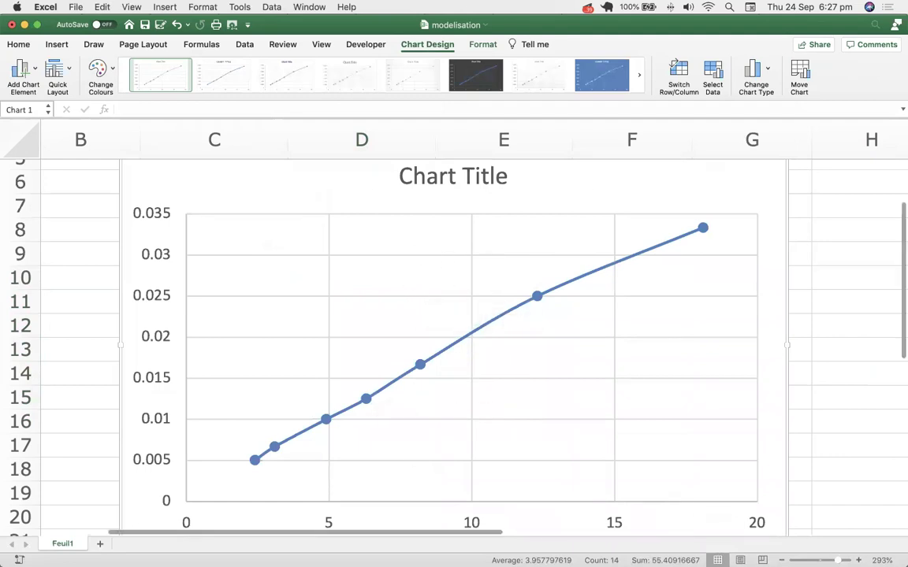
scroll(543, 444, "down", 5)
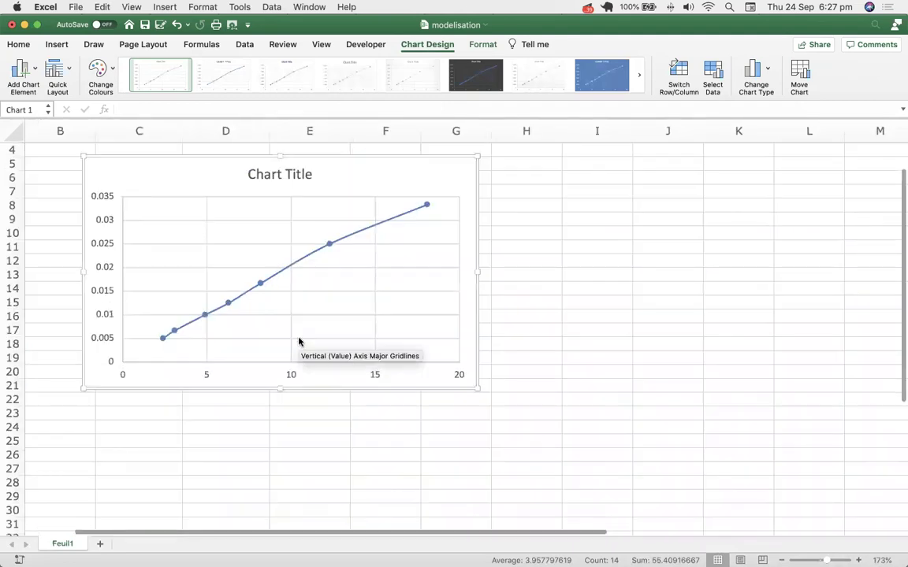
left_click_drag(131, 154, 452, 175)
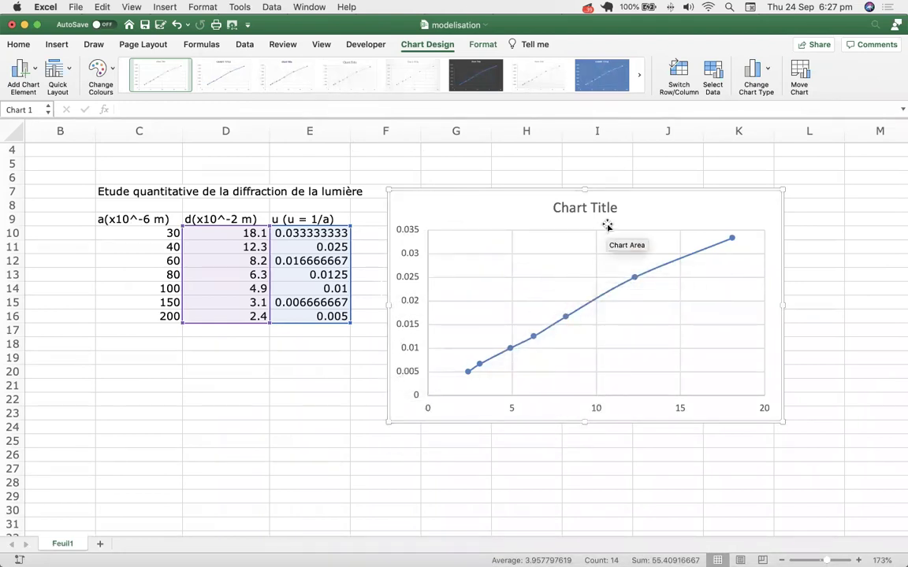
Title the chart by linking its series name to the table heading in cell C7 (=Feuil1!$C$7).
left_click(592, 206)
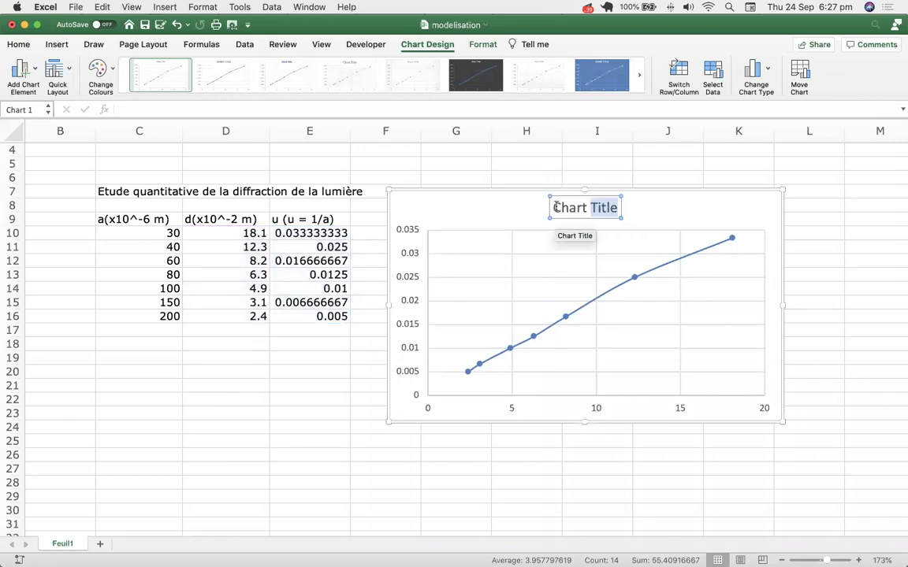
left_click(565, 206)
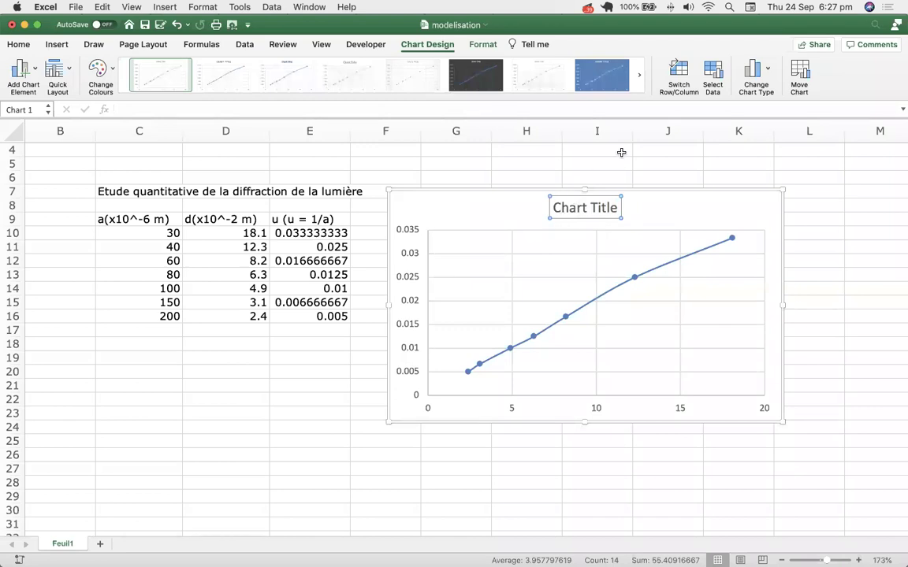
left_click(713, 87)
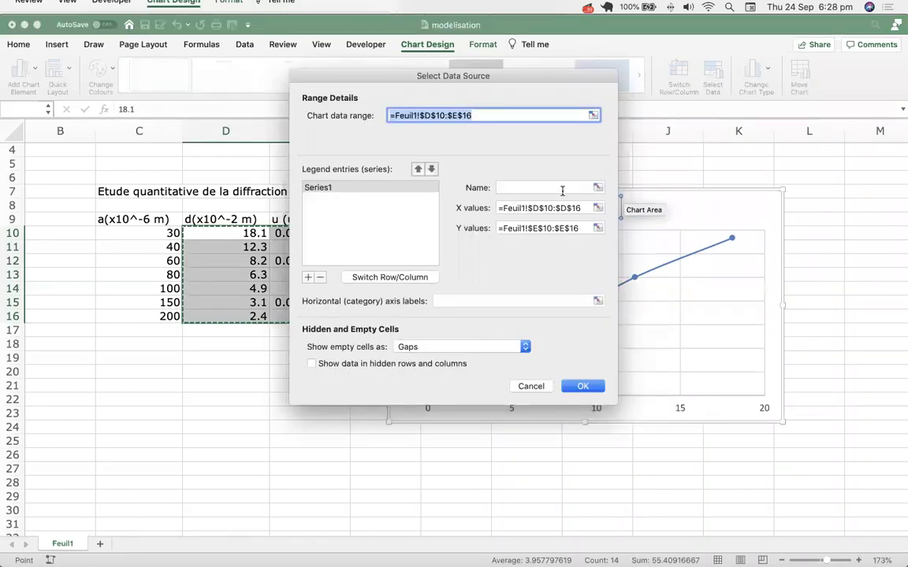
left_click(599, 188)
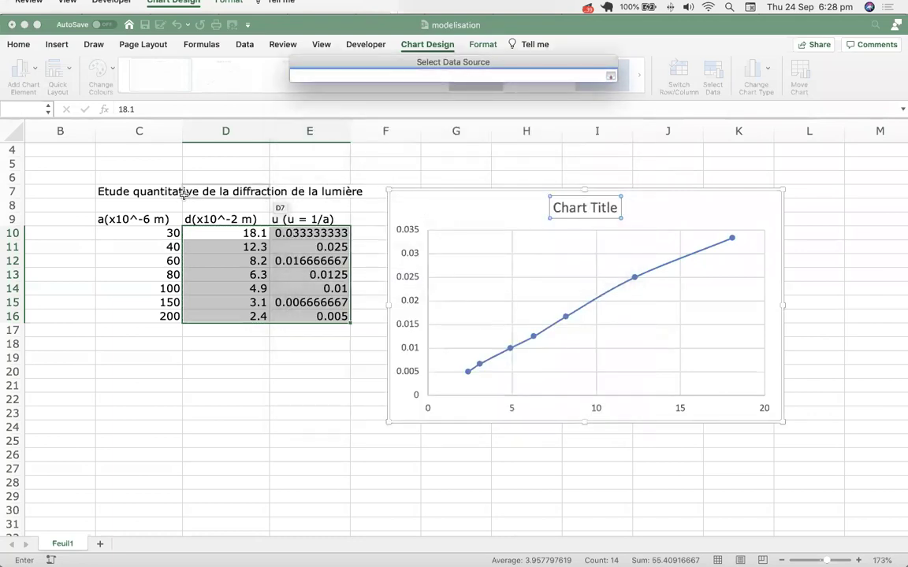
left_click(135, 192)
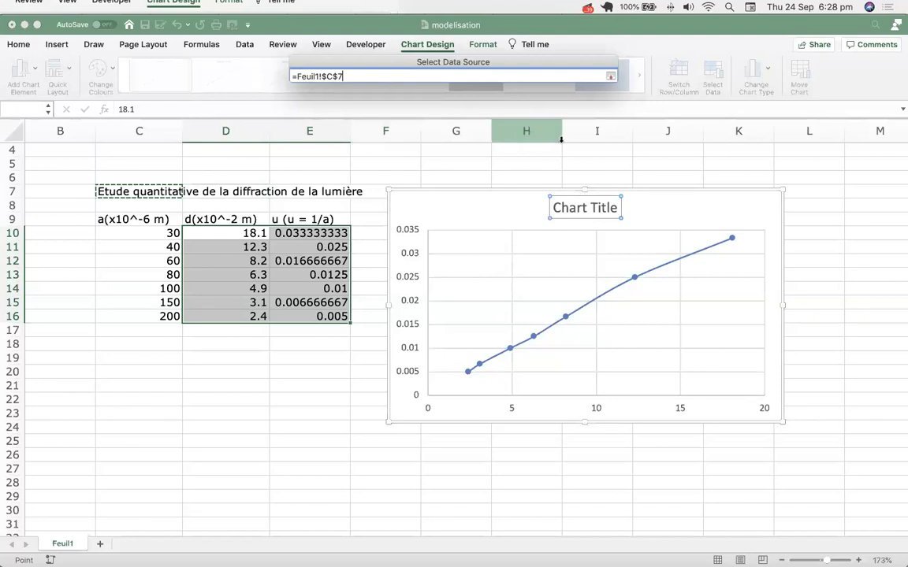
left_click(611, 76)
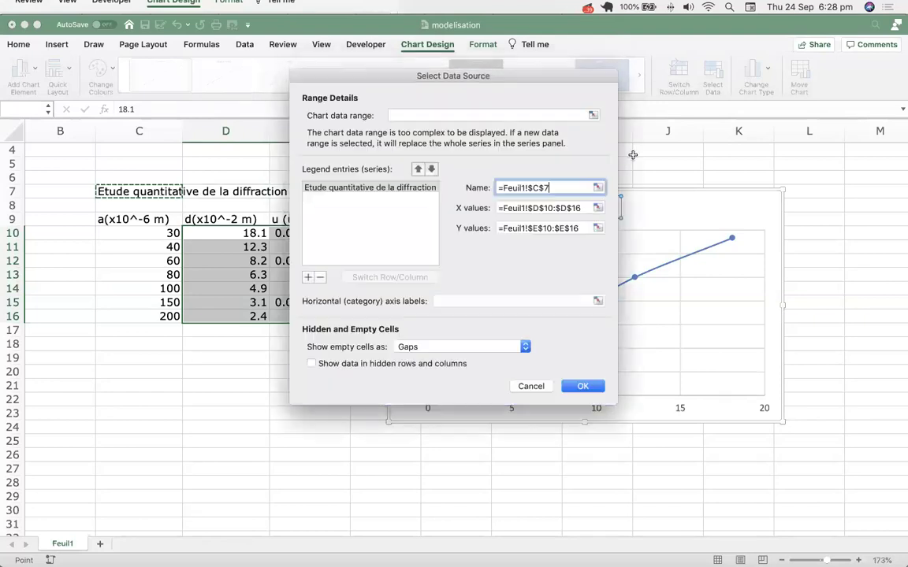
left_click(586, 387)
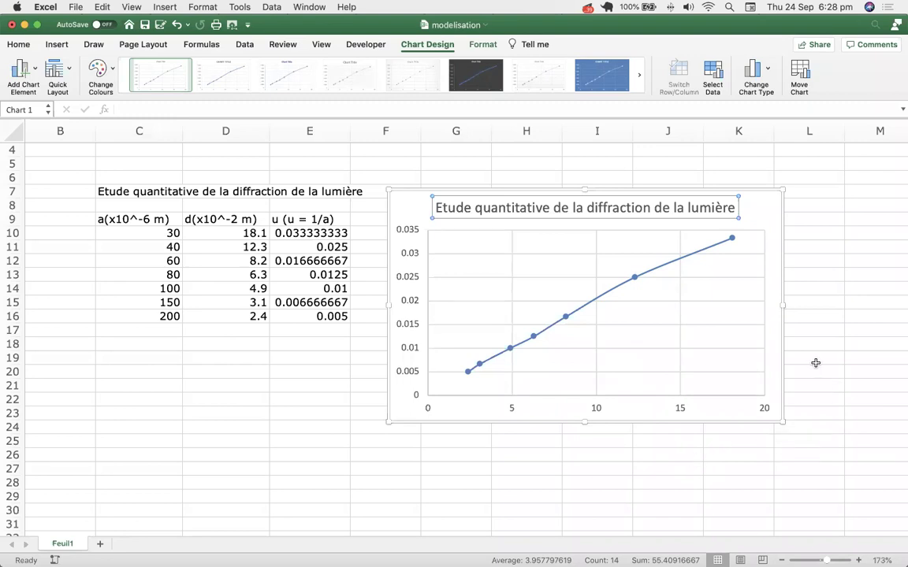
Add a linear trendline to the scatter chart.
scroll(816, 363, "down", 1)
scroll(816, 363, "up", 1)
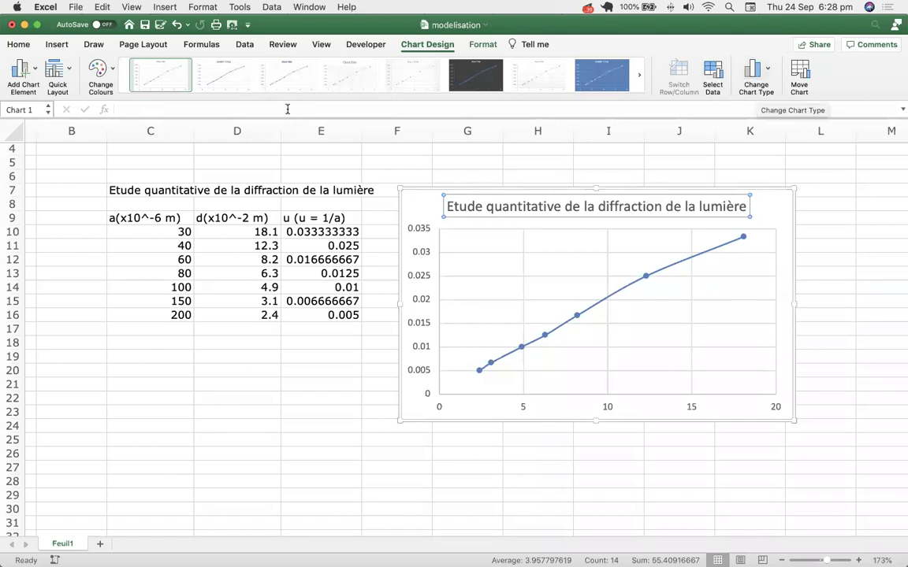
left_click(33, 72)
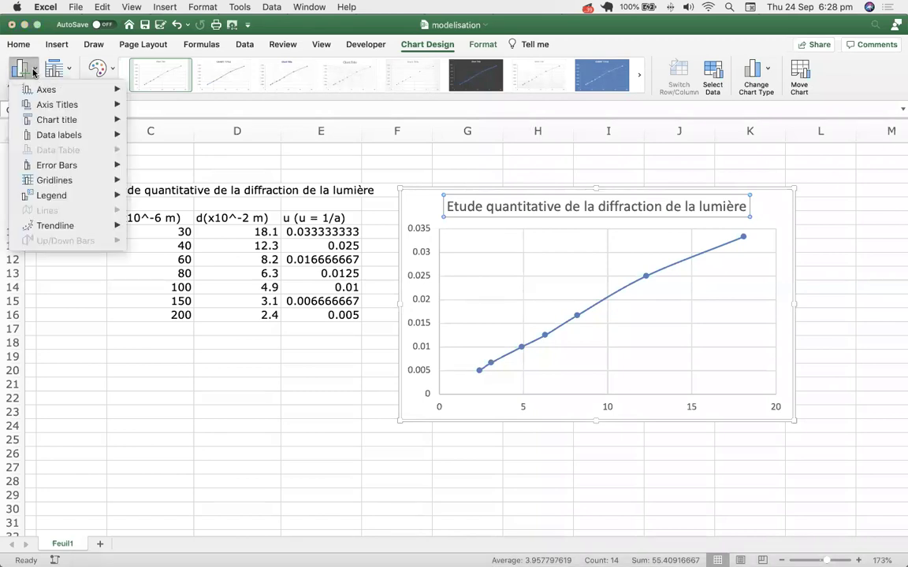
mouse_move(61, 227)
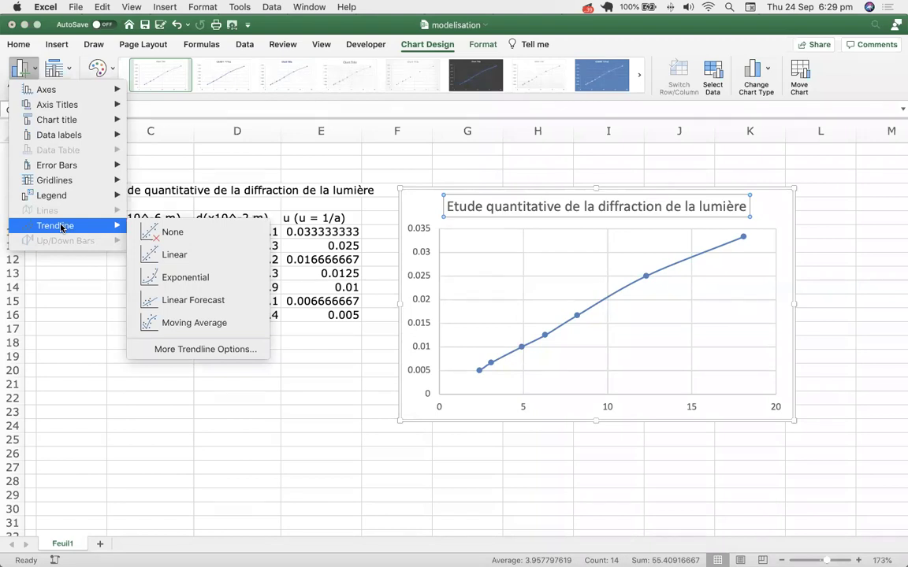
left_click(166, 256)
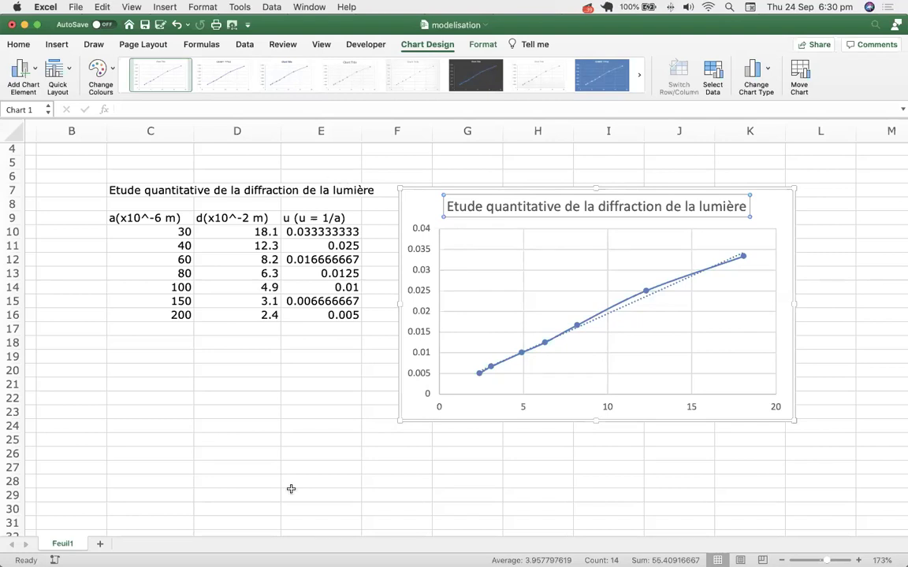
Switch to Finder and browse to Multiple.Invest Ltd > Projects > Parcours MI > Parcours 2 > Exercices pratiques > Graphes.
mouse_move(253, 556)
left_click(92, 554)
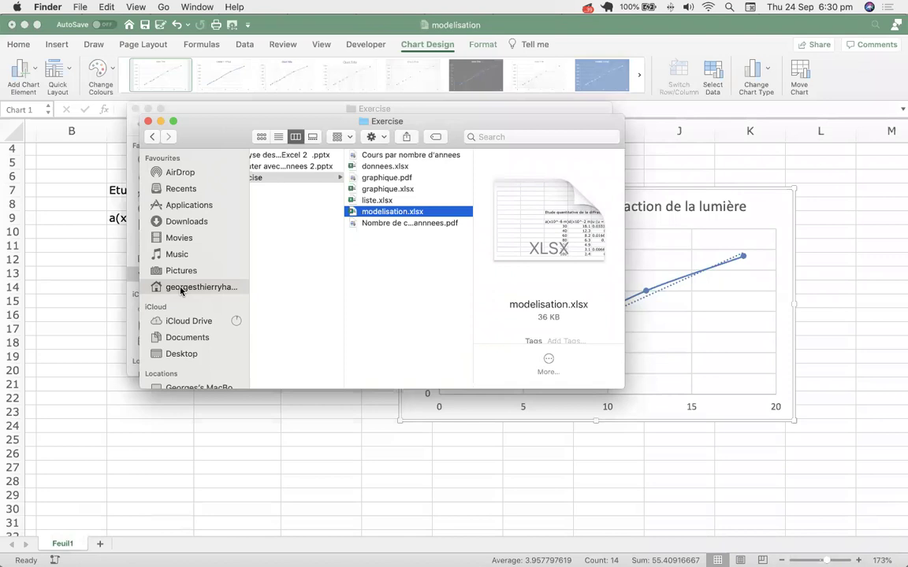
left_click(181, 289)
scroll(294, 365, "down", 5)
left_click(293, 316)
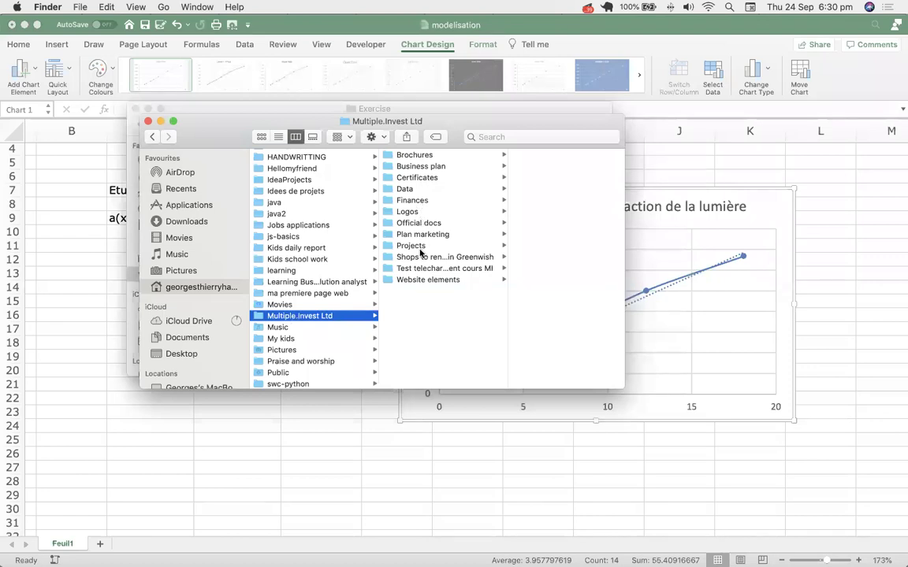
left_click(412, 247)
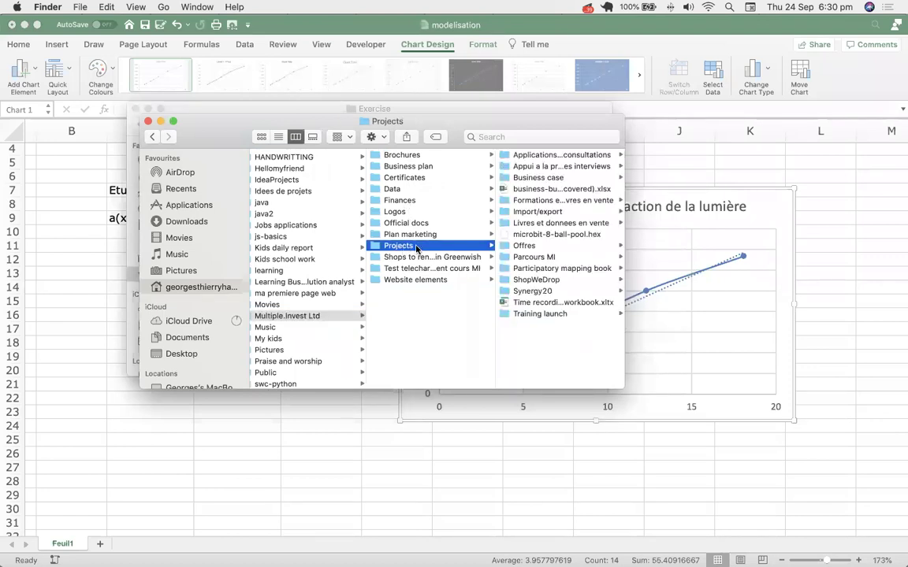
left_click(522, 258)
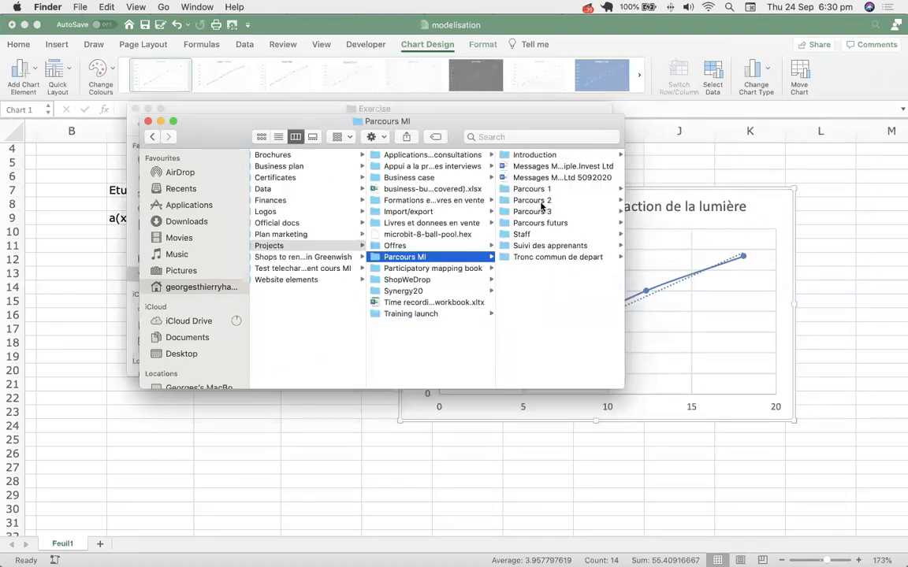
left_click(540, 204)
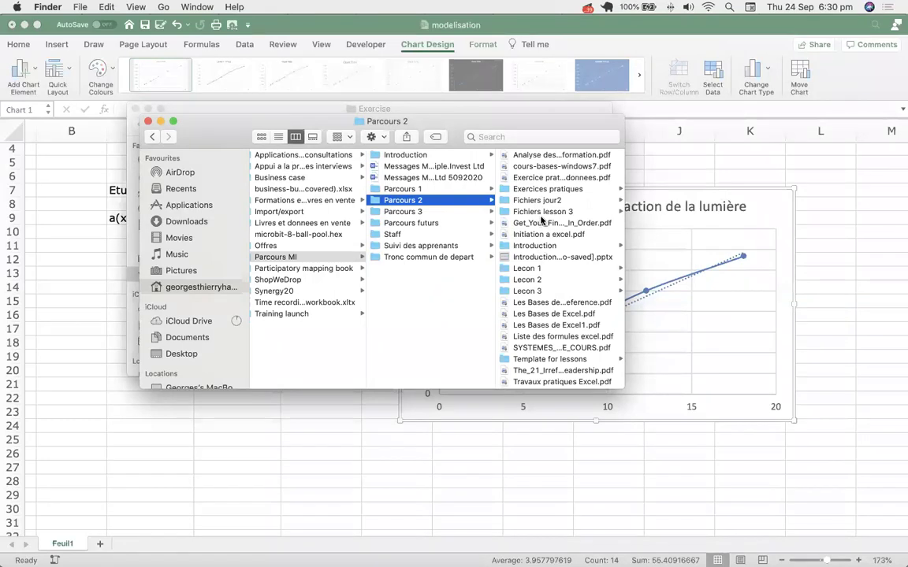
left_click(547, 189)
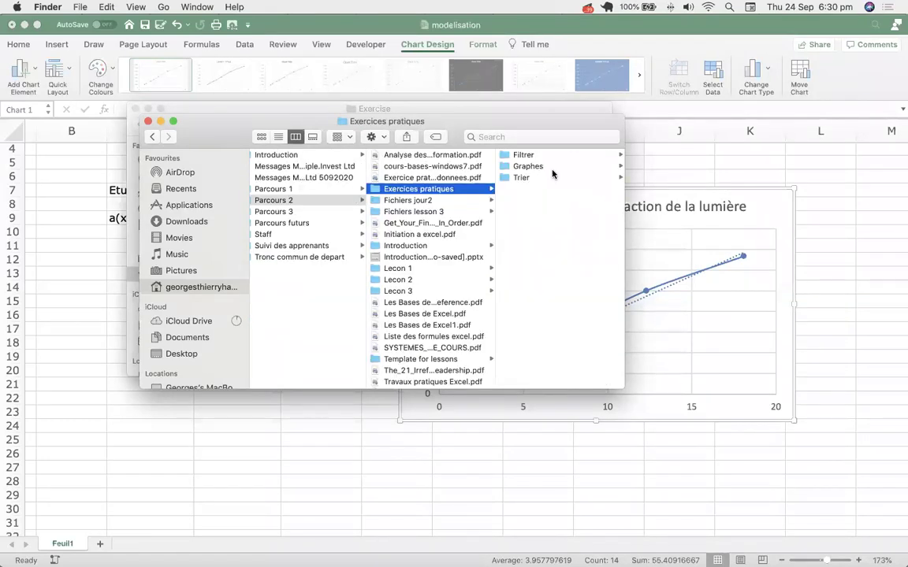
left_click(536, 169)
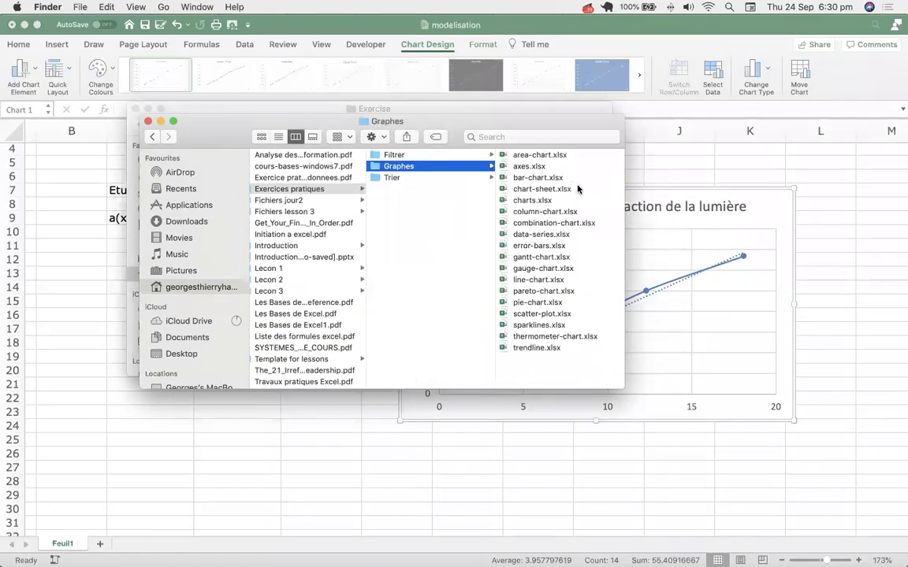
Preview the chart exercise workbooks in the Graphes folder, from area-chart.xlsx to scatter-plot.xlsx, and close the open Finder windows.
left_click(540, 155)
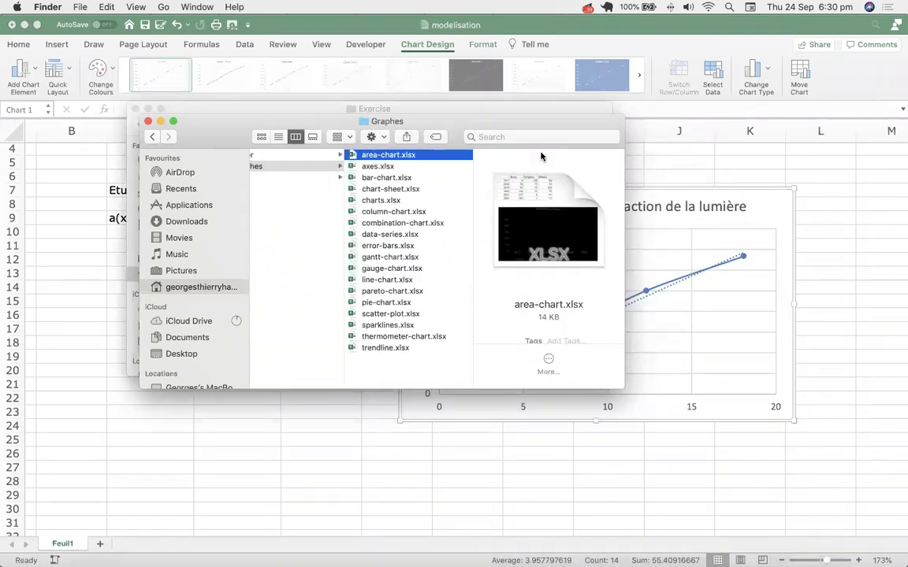
left_click(374, 168)
left_click(374, 180)
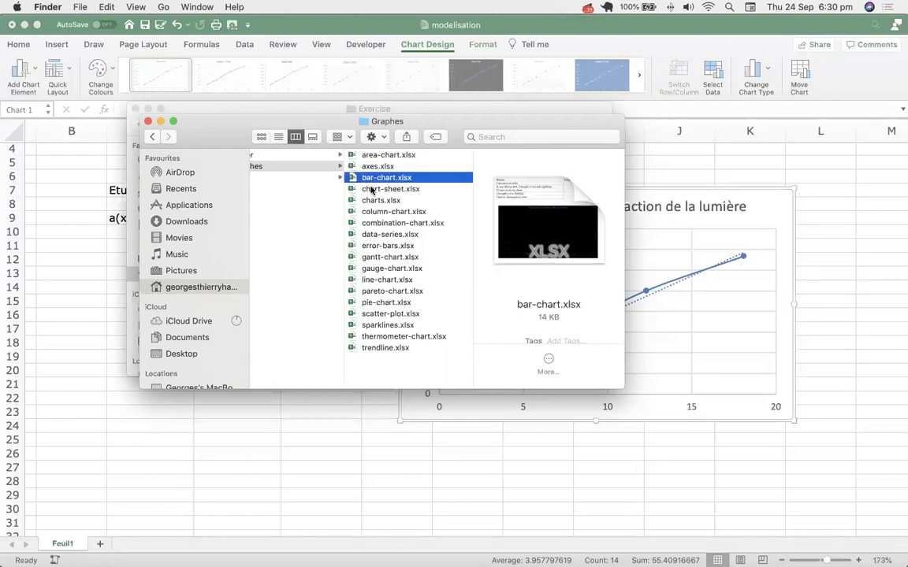
left_click(378, 193)
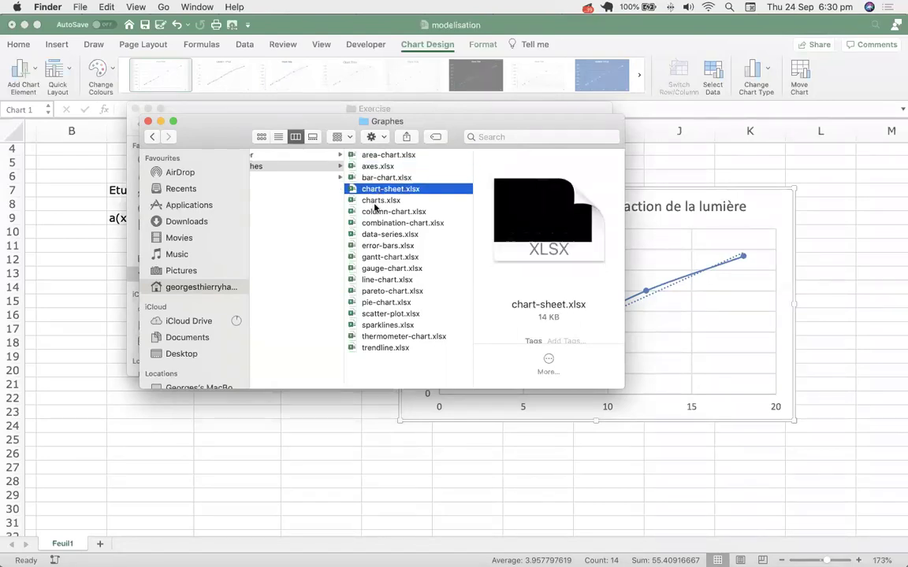
left_click(377, 202)
left_click(351, 210)
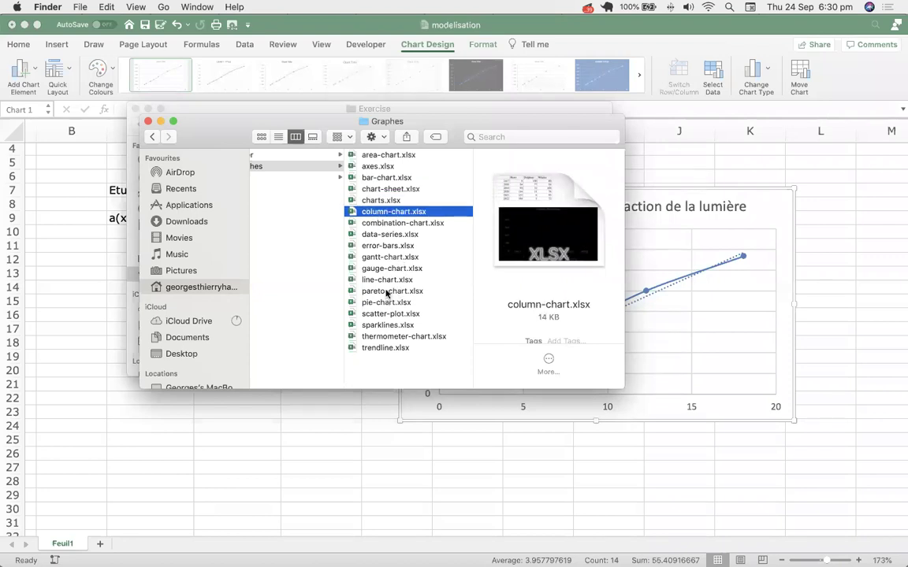
left_click(386, 317)
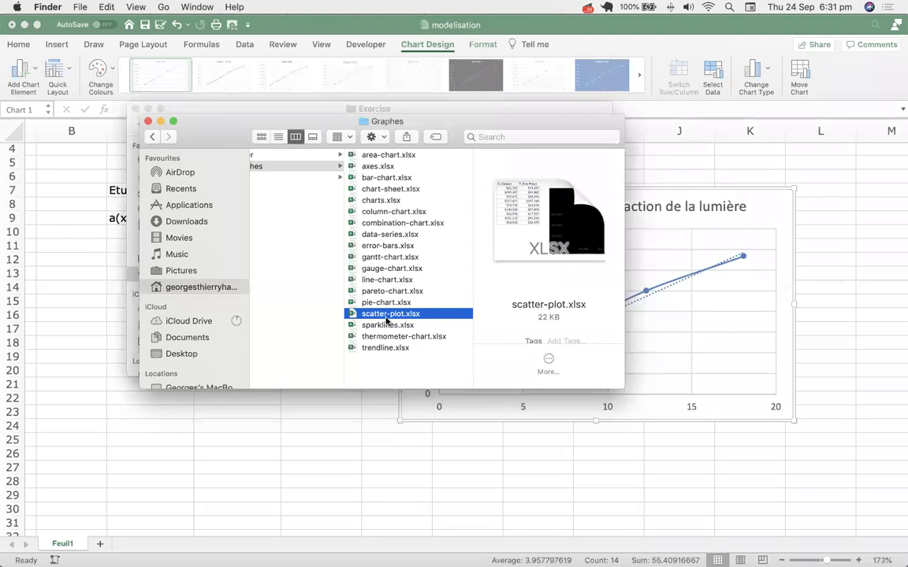
left_click(386, 304)
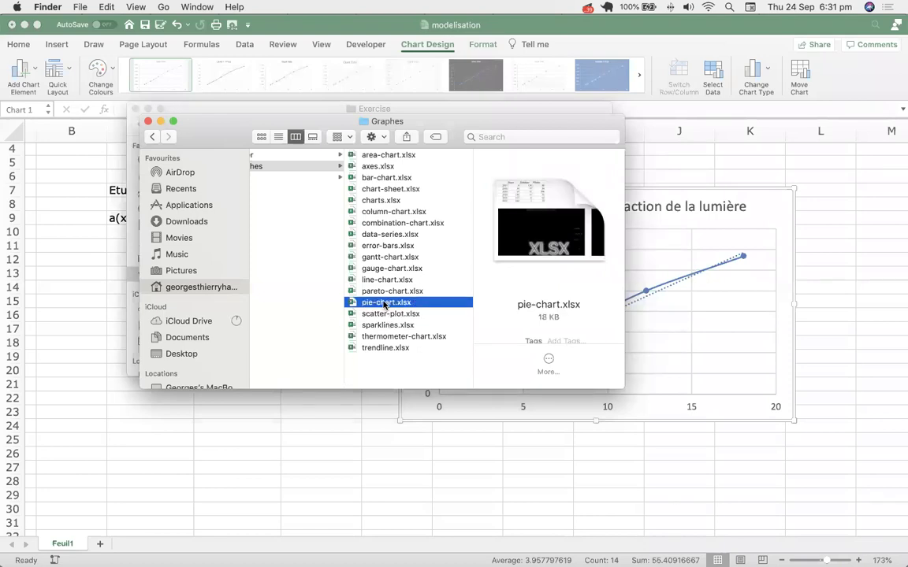
left_click(364, 291)
left_click(377, 281)
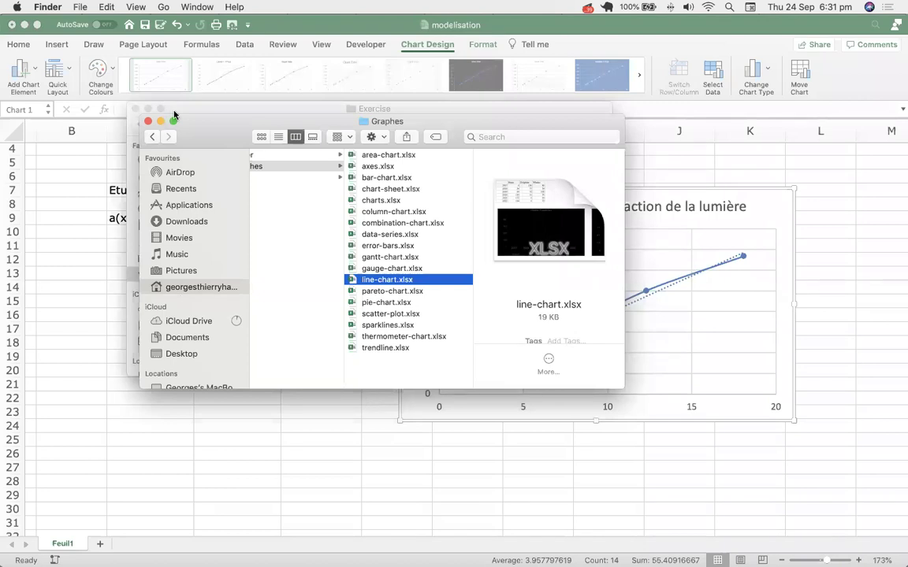
left_click(148, 122)
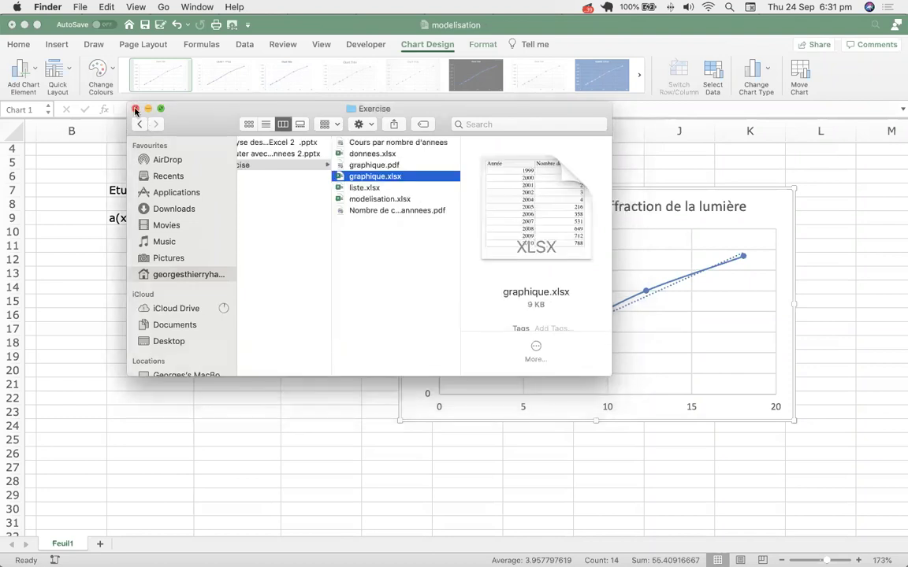
left_click(135, 109)
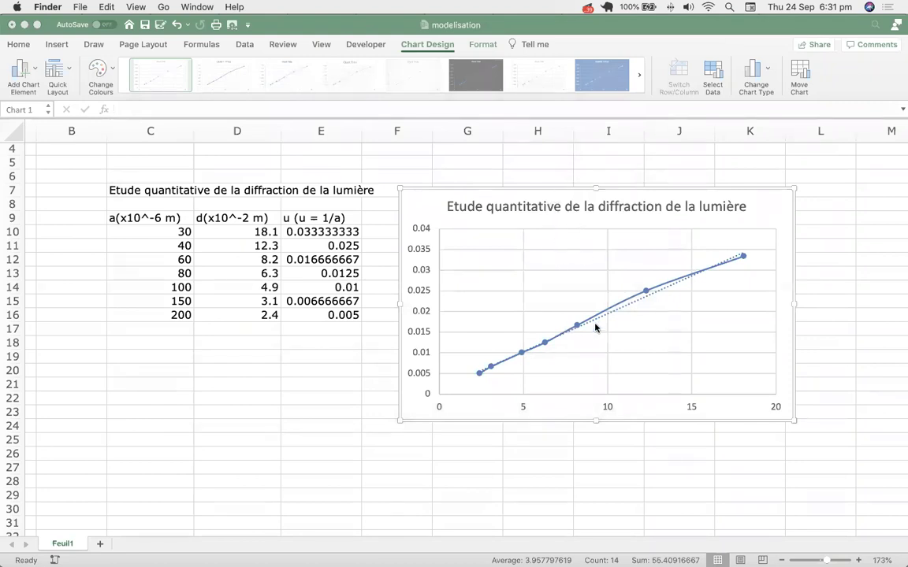
Move the scatter chart slightly away from the data table so that its upper-left corner sits at about cell G7.
left_click(499, 192)
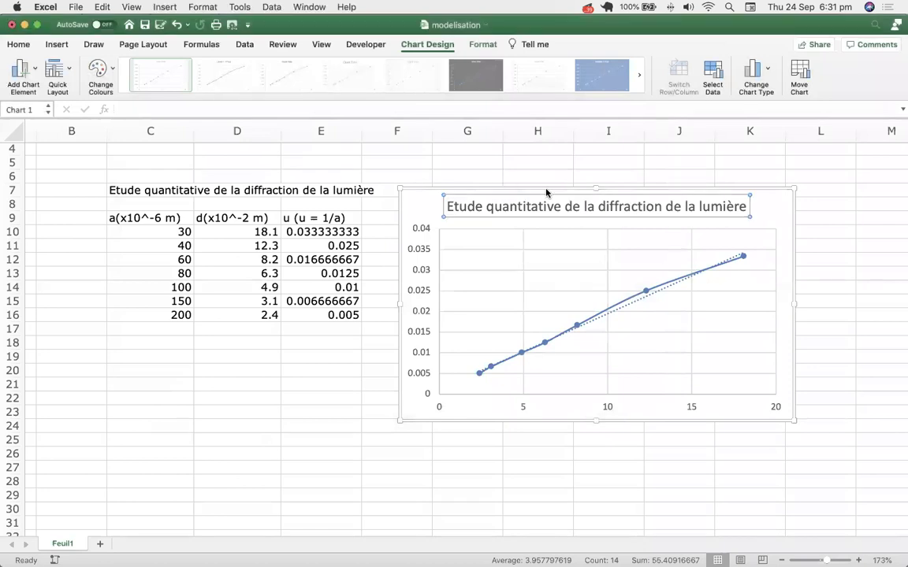
left_click_drag(406, 186, 440, 180)
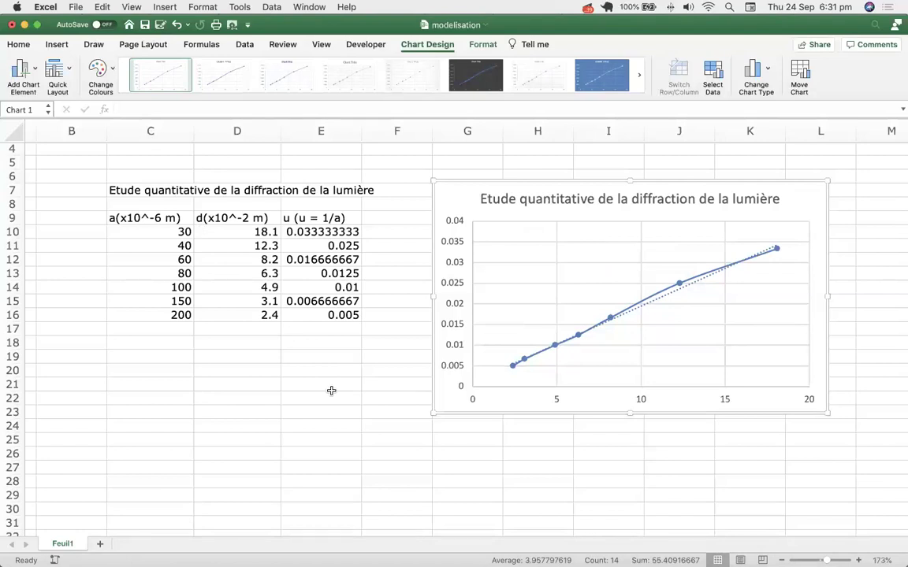
left_click(74, 7)
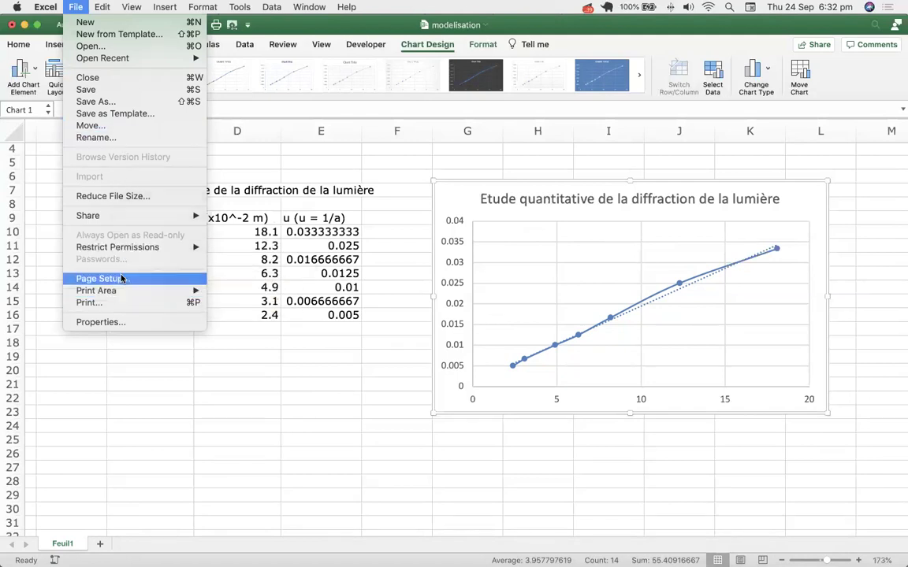
mouse_move(116, 293)
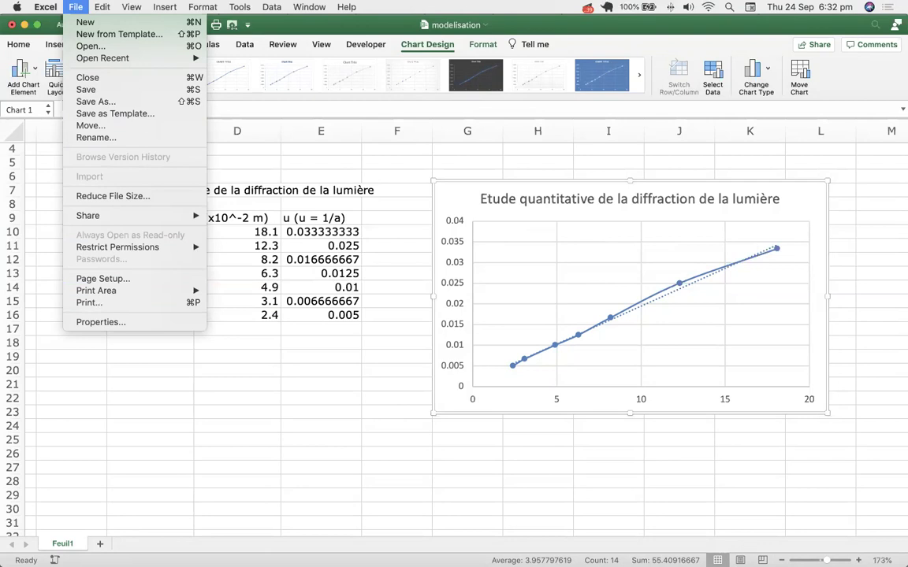
left_click(703, 486)
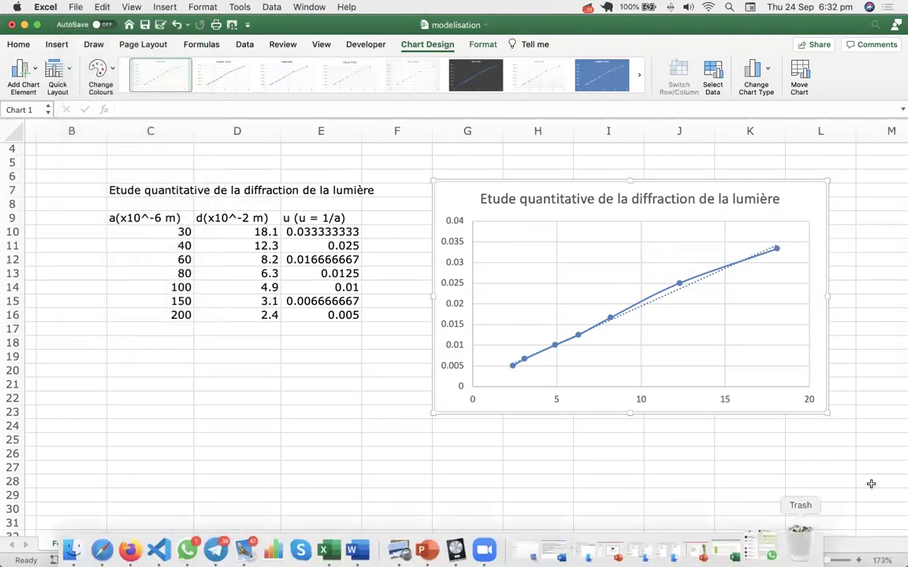
left_click(858, 497)
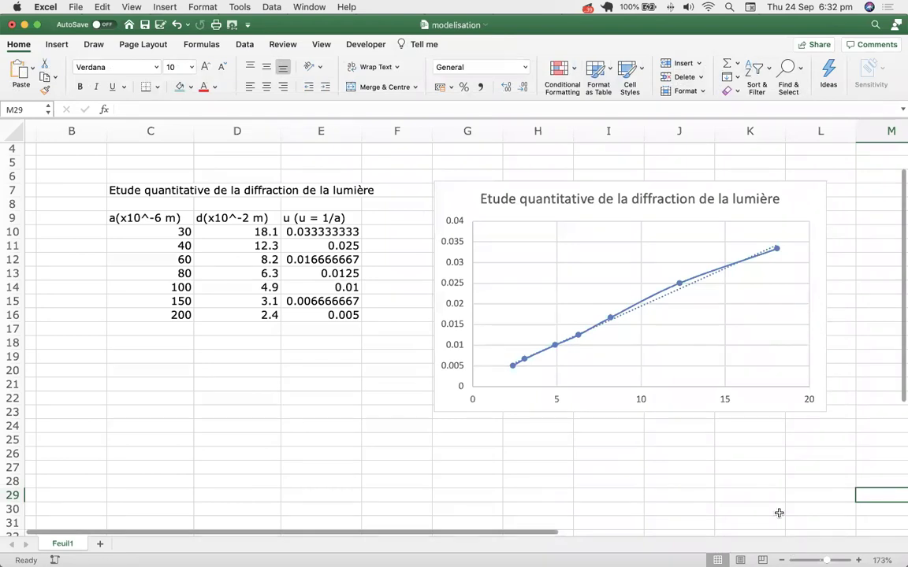
left_click_drag(779, 513, 824, 286)
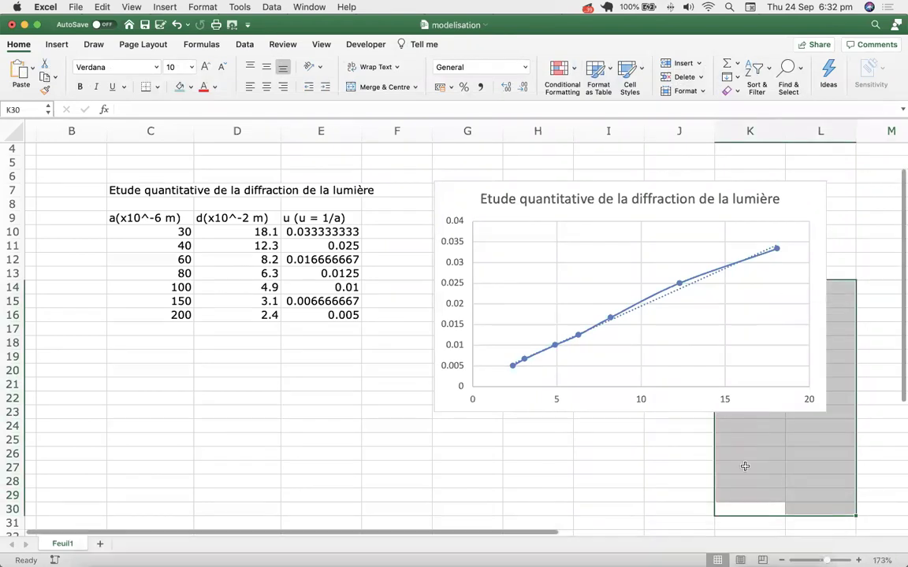
left_click(666, 469)
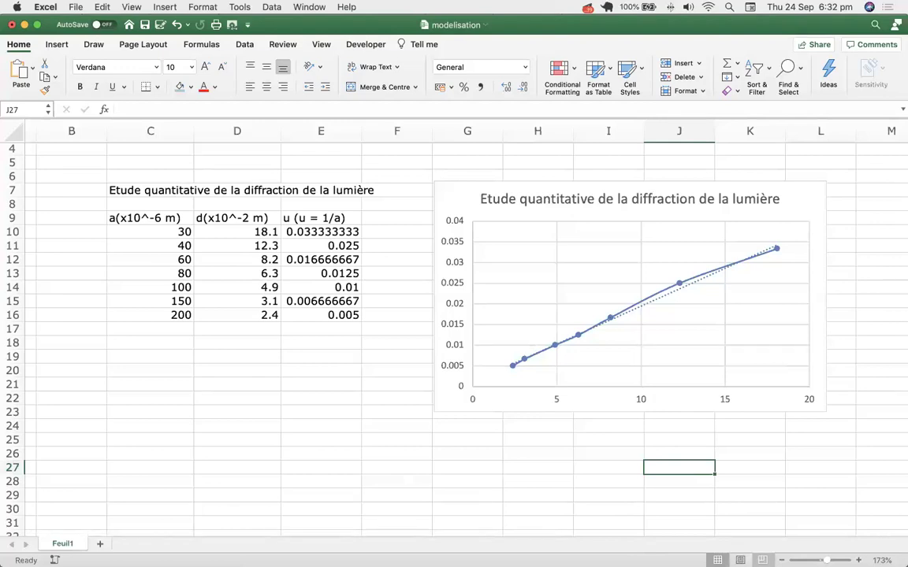
Show the sheet in Page Break Preview and move the vertical page break between columns F and G, separating the table from the chart.
left_click(762, 560)
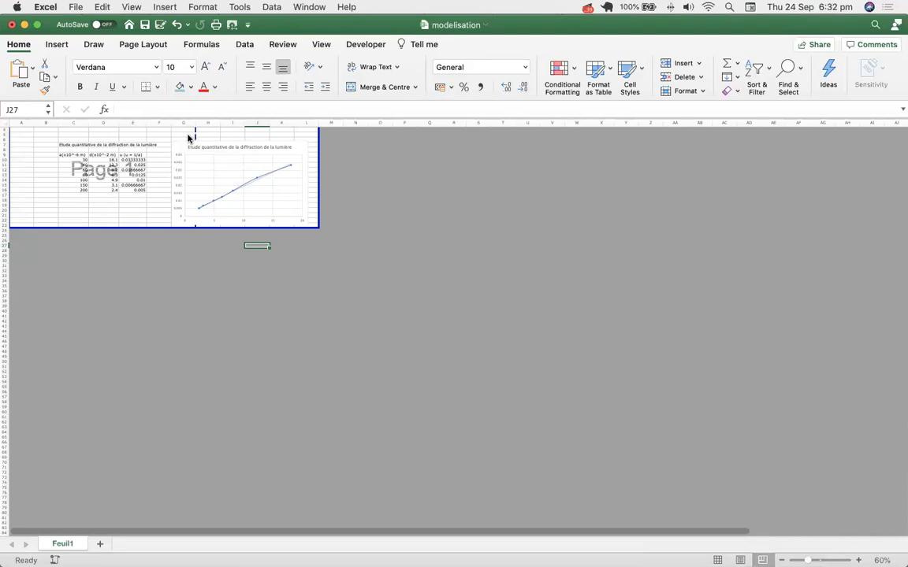
left_click_drag(194, 127, 166, 129)
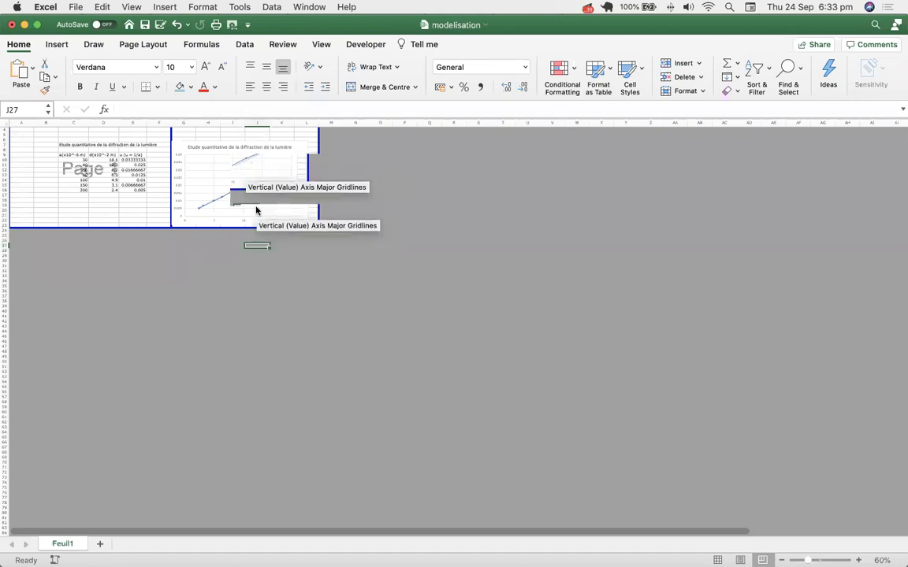
left_click(233, 280)
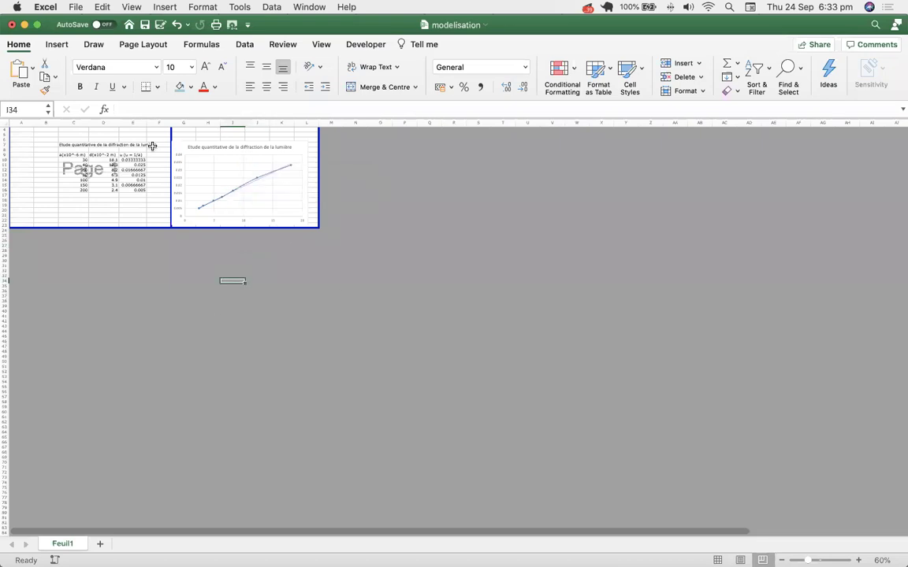
Save only the current sheet in PDF format as "modelisation pdf" in the Exercise folder.
left_click(74, 8)
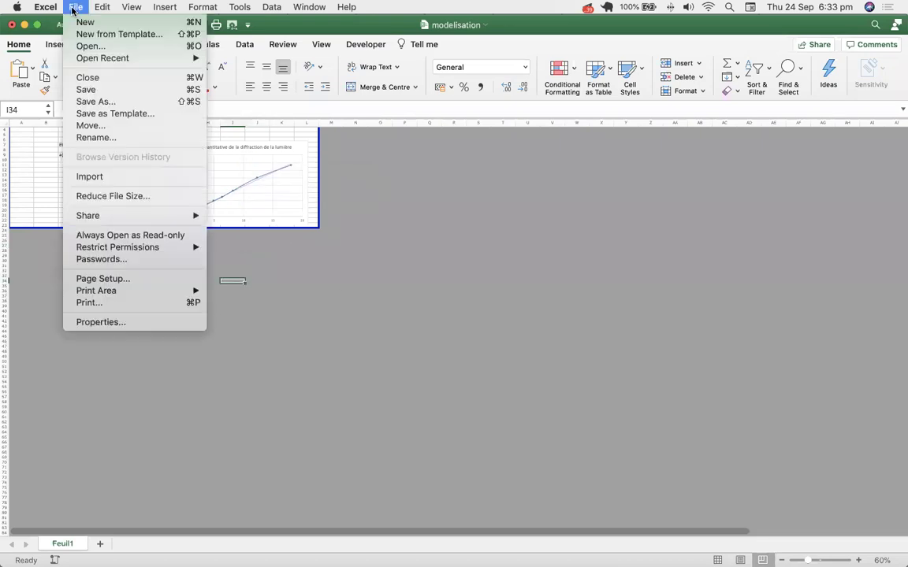
left_click(97, 101)
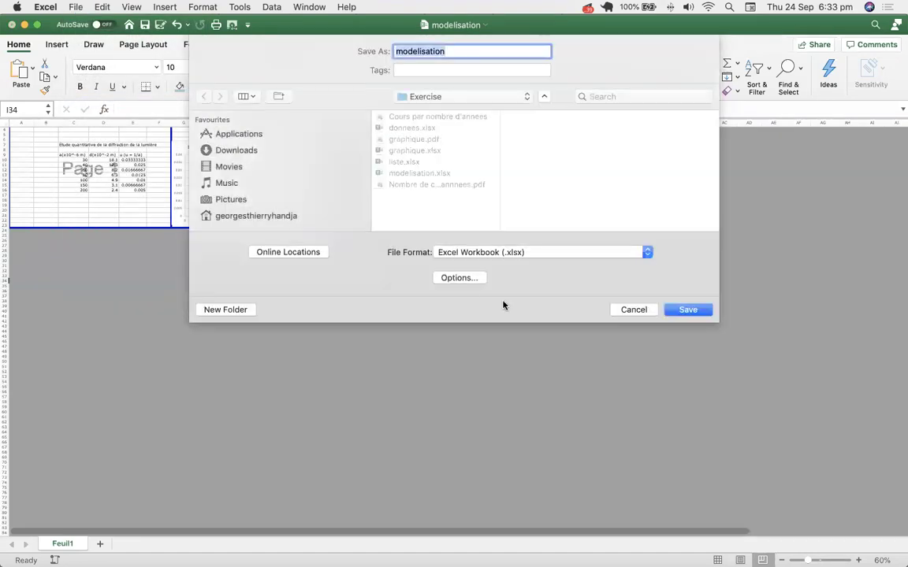
left_click(645, 253)
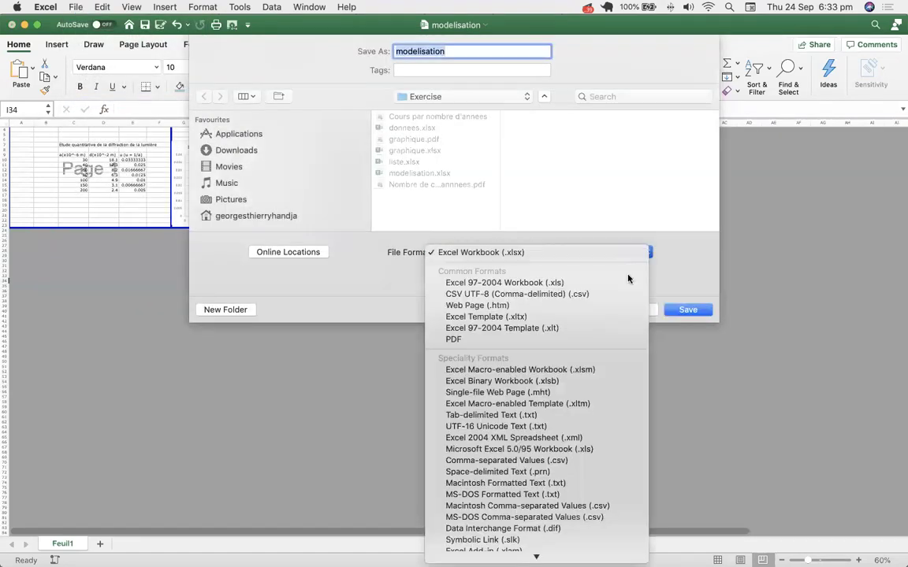
left_click(596, 339)
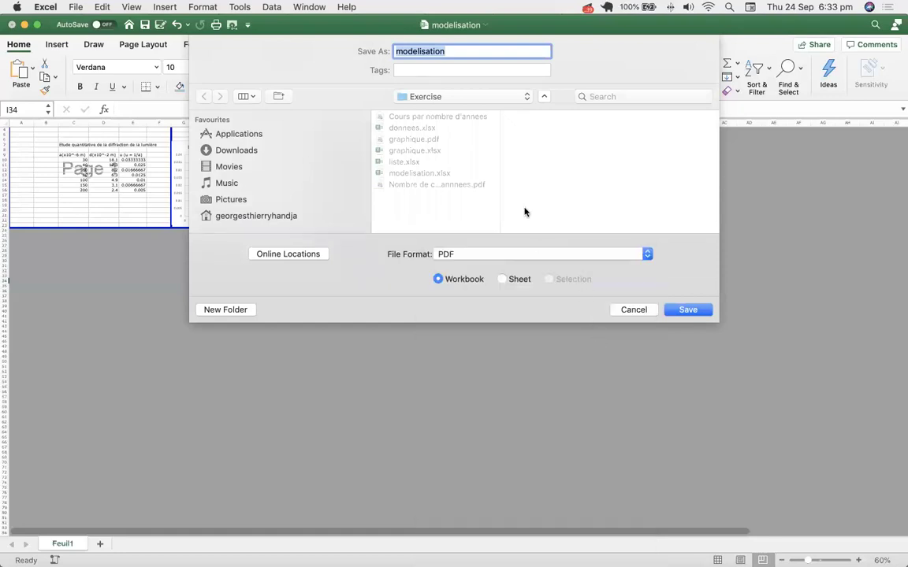
left_click(450, 53)
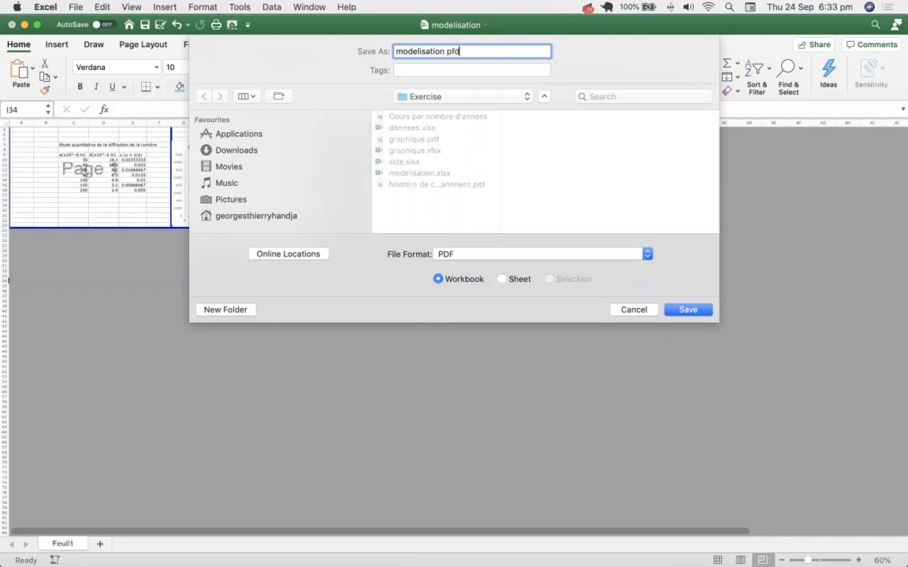
key("BackSpace")
key("BackSpace")
left_click(503, 280)
left_click(689, 309)
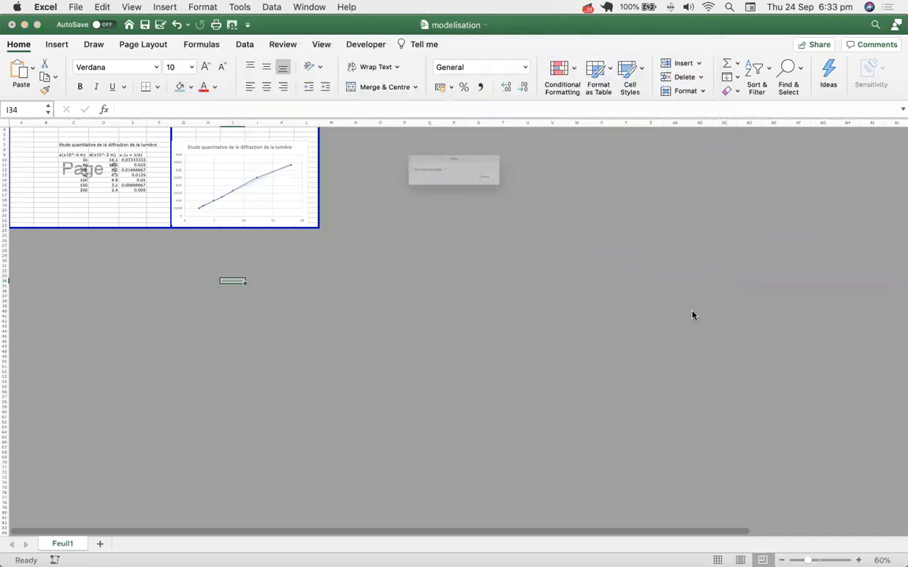
Open "modelisation pdf.pdf" from the Exercise folder in Finder and look through its table and chart pages.
mouse_move(354, 544)
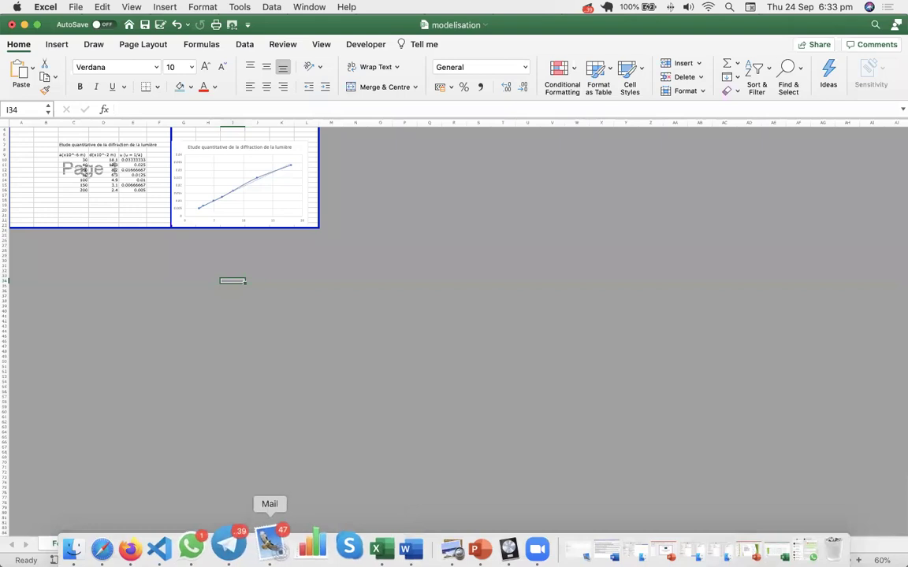
left_click(93, 546)
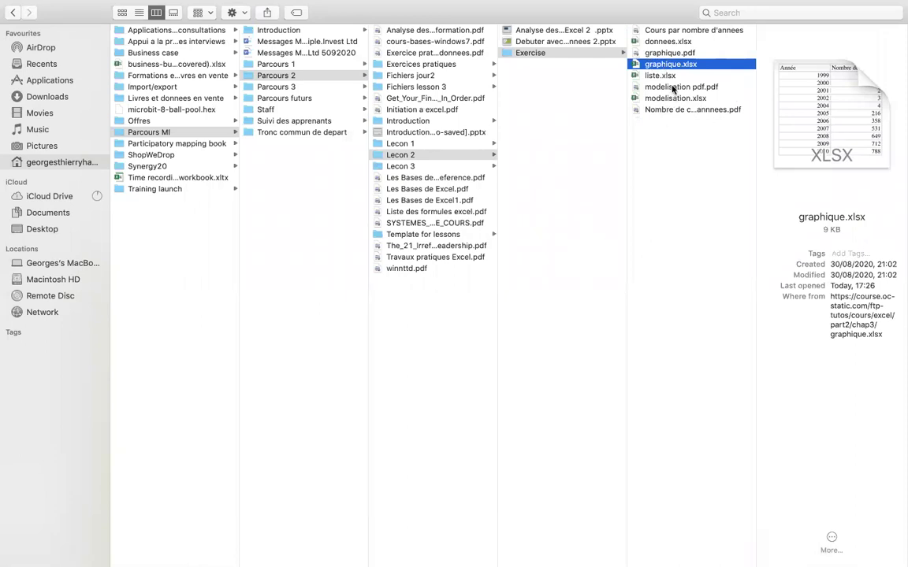
double_click(672, 87)
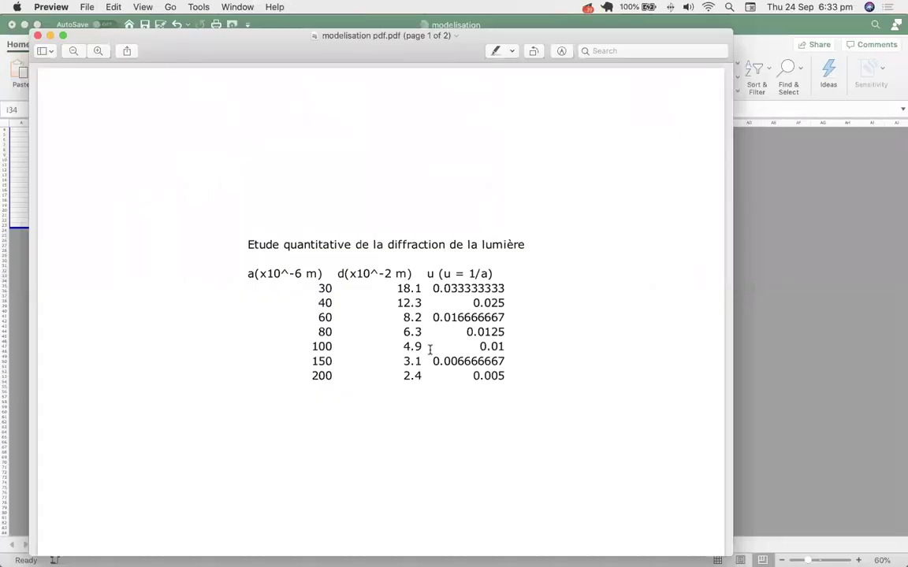
scroll(429, 349, "down", 10)
scroll(429, 349, "up", 3)
scroll(429, 350, "down", 4)
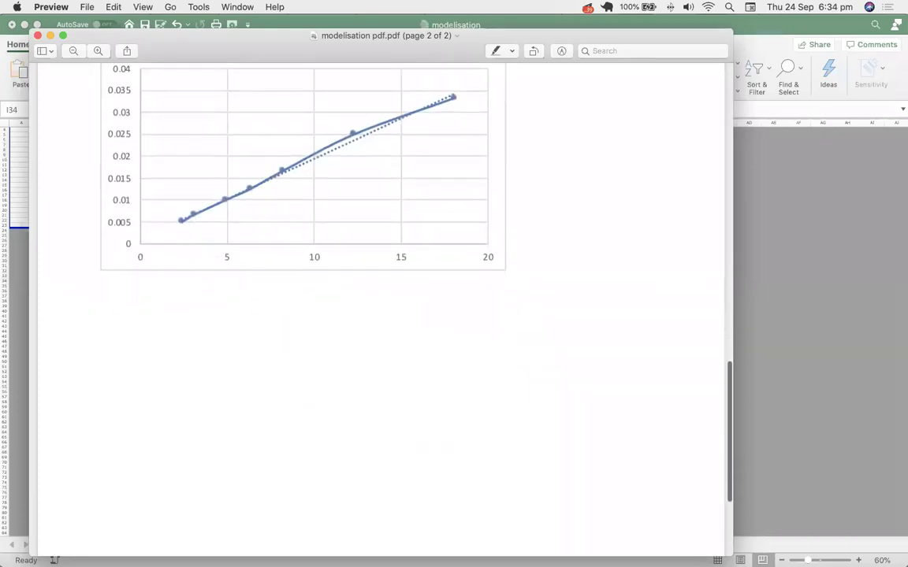
Switch back to Excel and set the modelisation sheet's print range from page 2 to page 2, leaving scale to fit off.
mouse_move(386, 555)
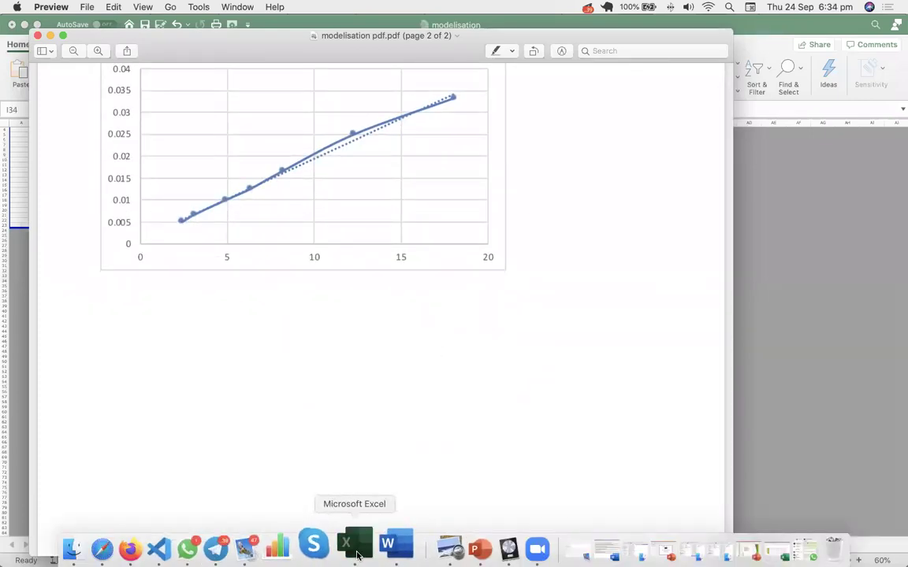
left_click(357, 552)
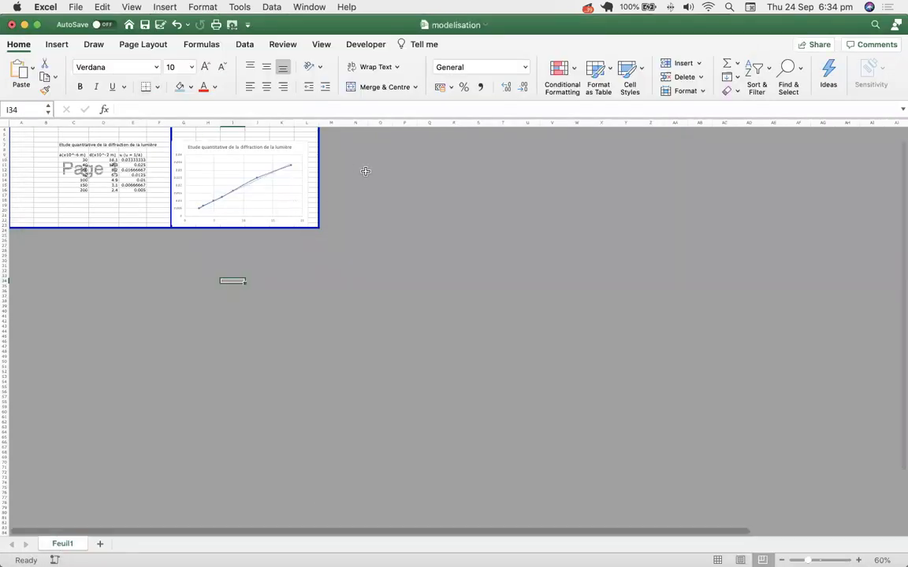
key("super+p")
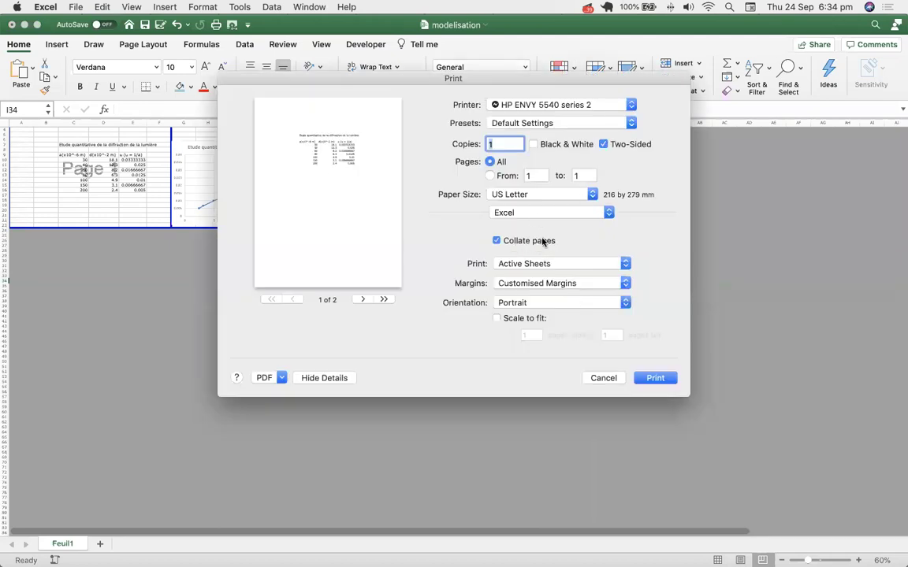
left_click(514, 176)
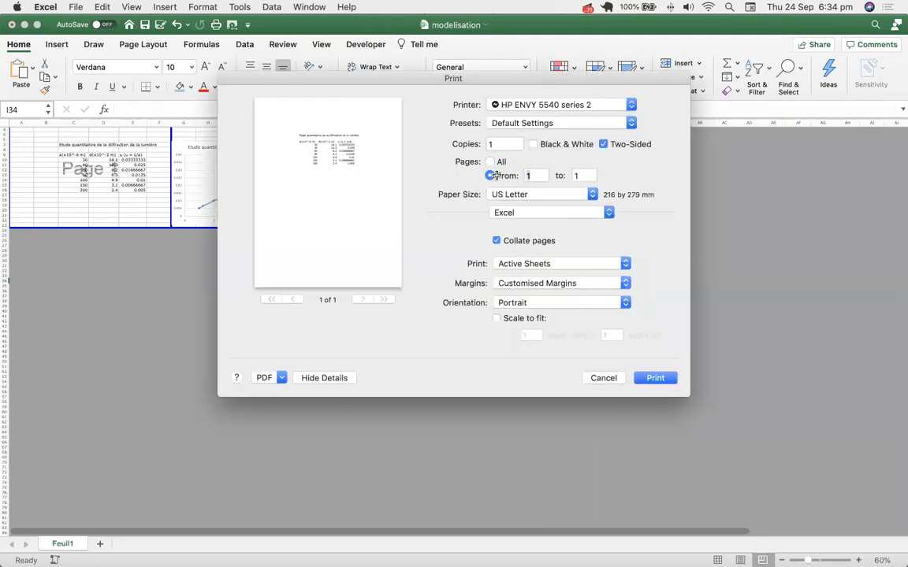
type("2")
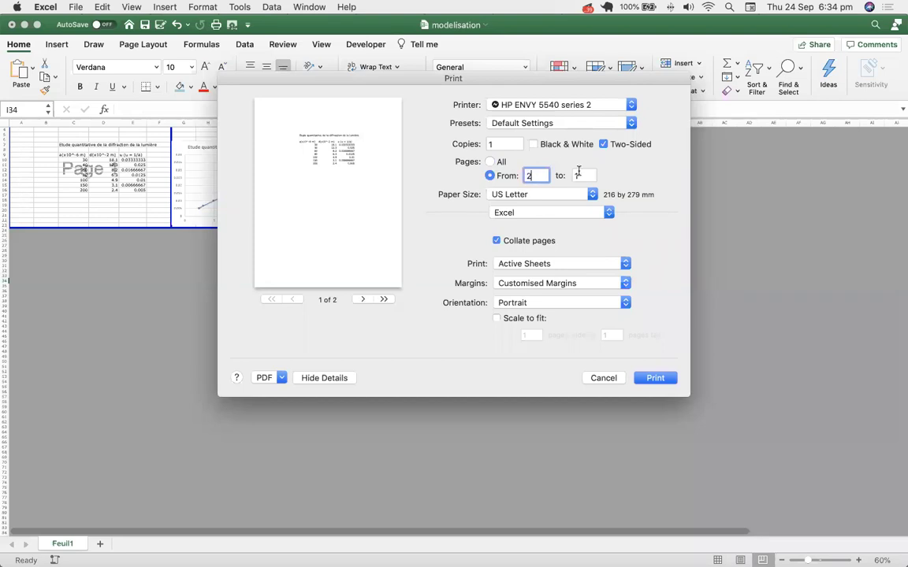
left_click(579, 175)
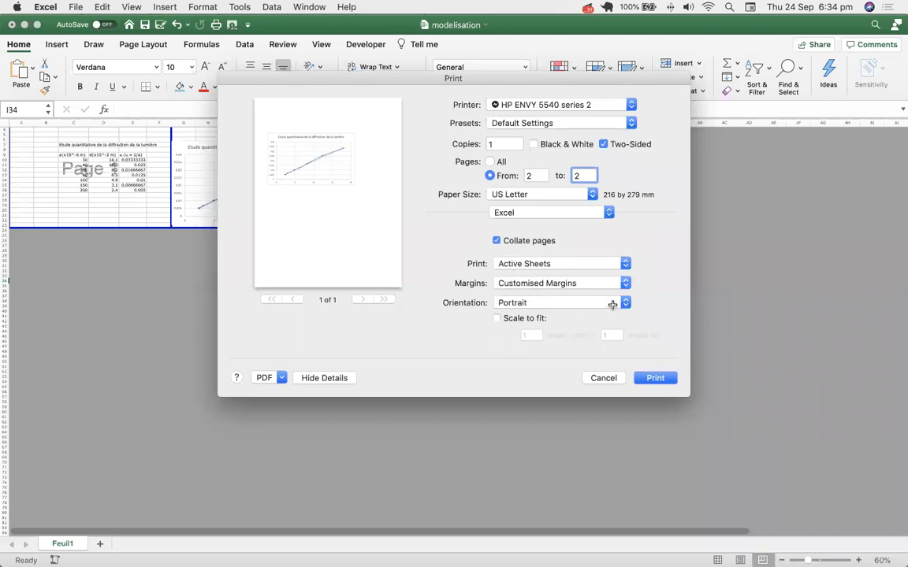
left_click(496, 319)
left_click(496, 319)
Save the print output as a PDF named "modelisation page 2" in the Exercise folder.
left_click(282, 380)
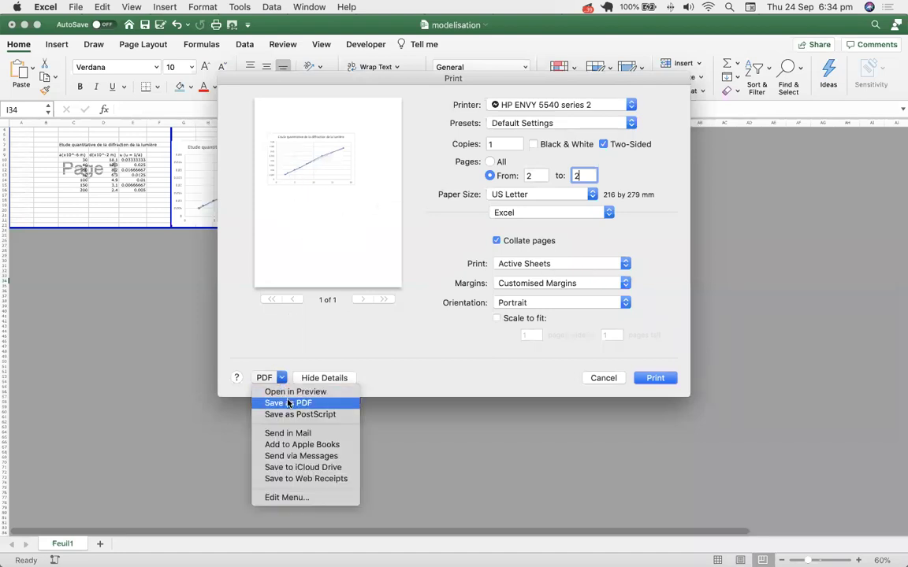
left_click(288, 403)
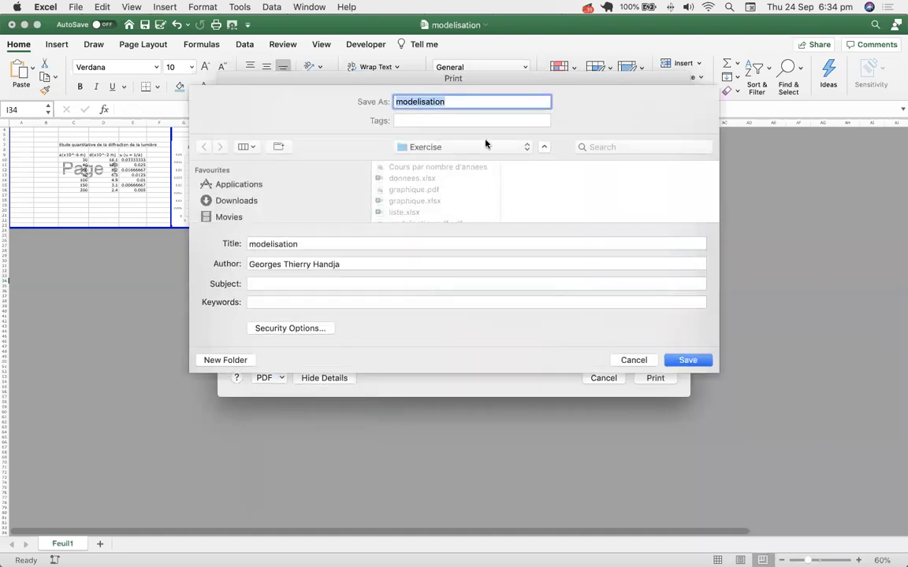
left_click(448, 101)
type("page 2")
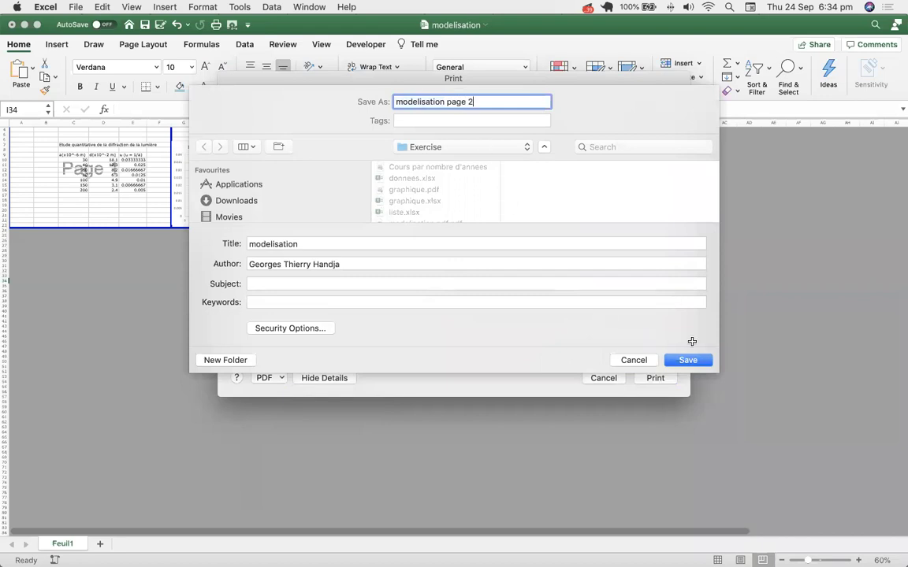
left_click(698, 361)
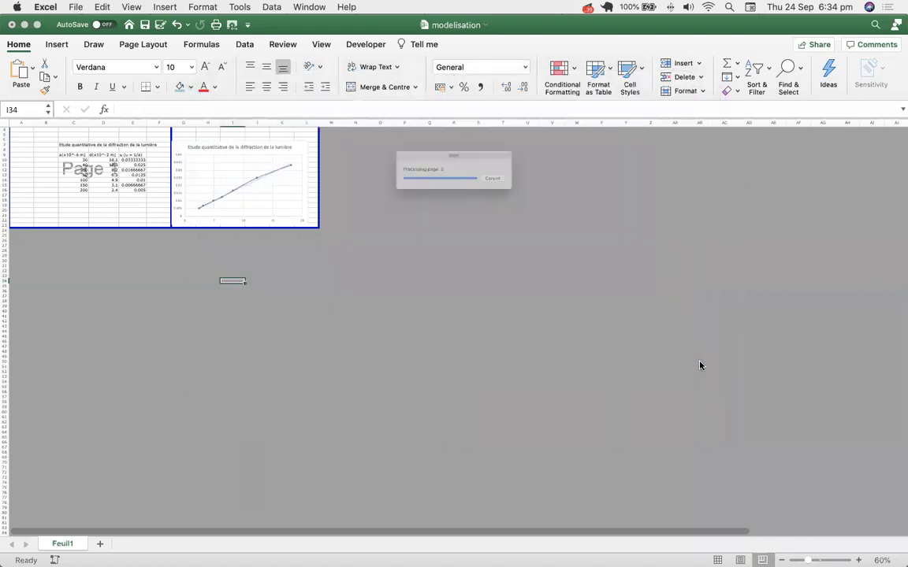
Open "modelisation page 2" from the Exercise folder in Finder and look over the exported chart page.
mouse_move(304, 544)
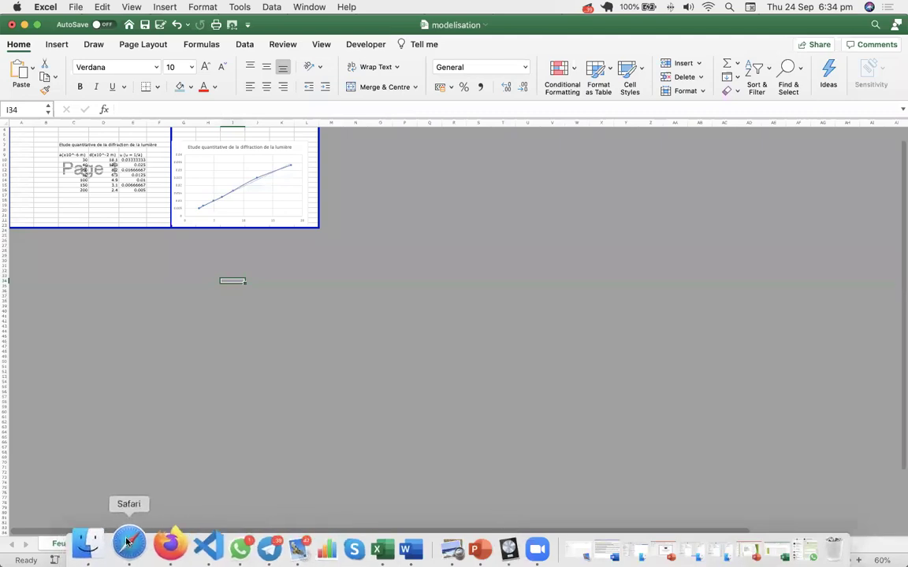
left_click(93, 543)
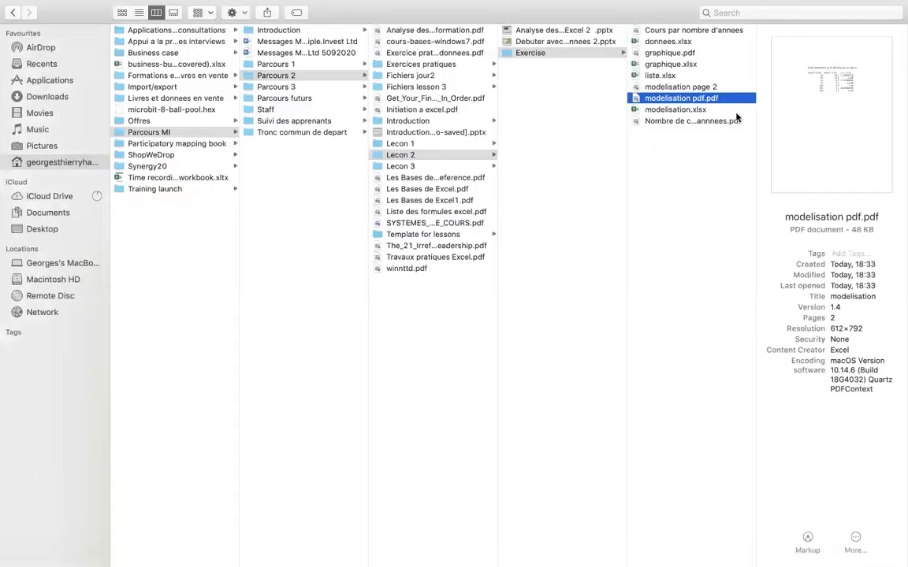
double_click(677, 88)
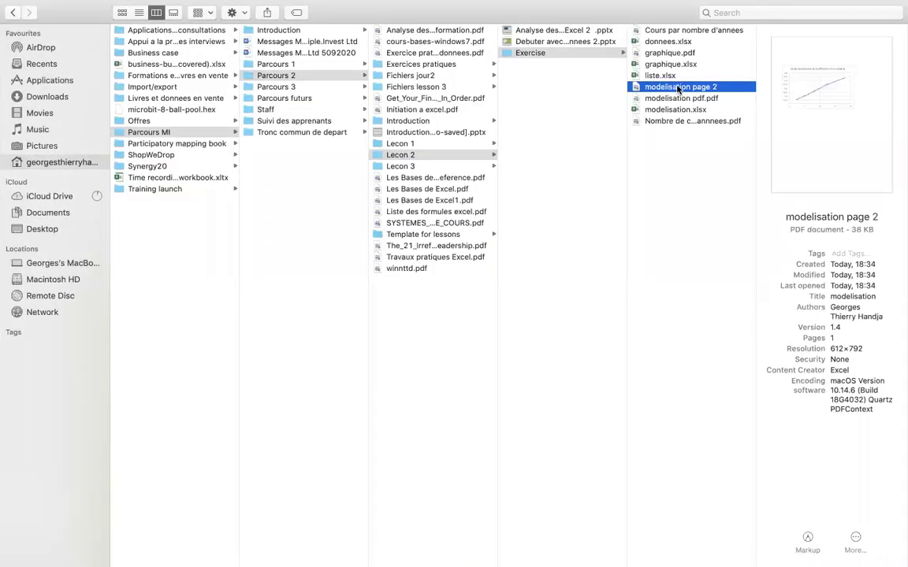
scroll(395, 370, "down", 10)
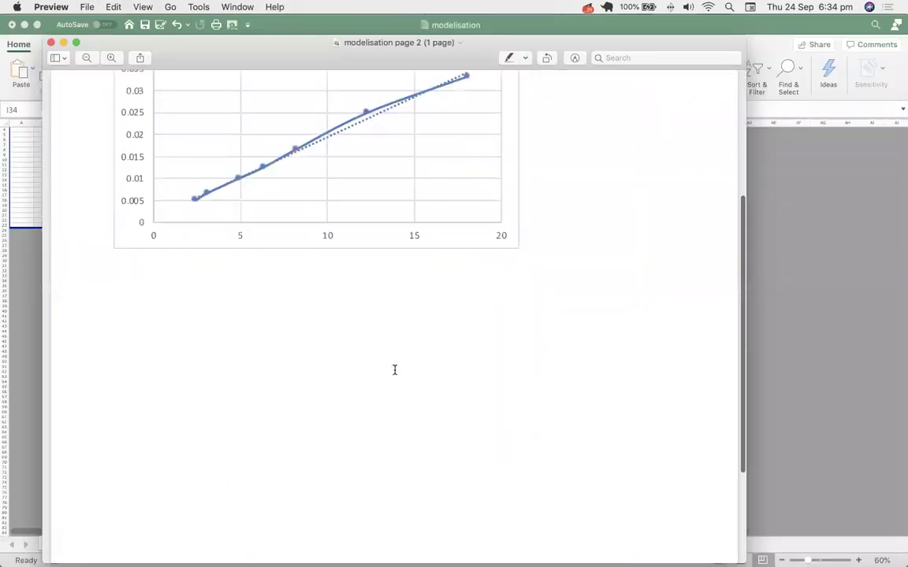
scroll(395, 369, "up", 10)
scroll(395, 370, "down", 10)
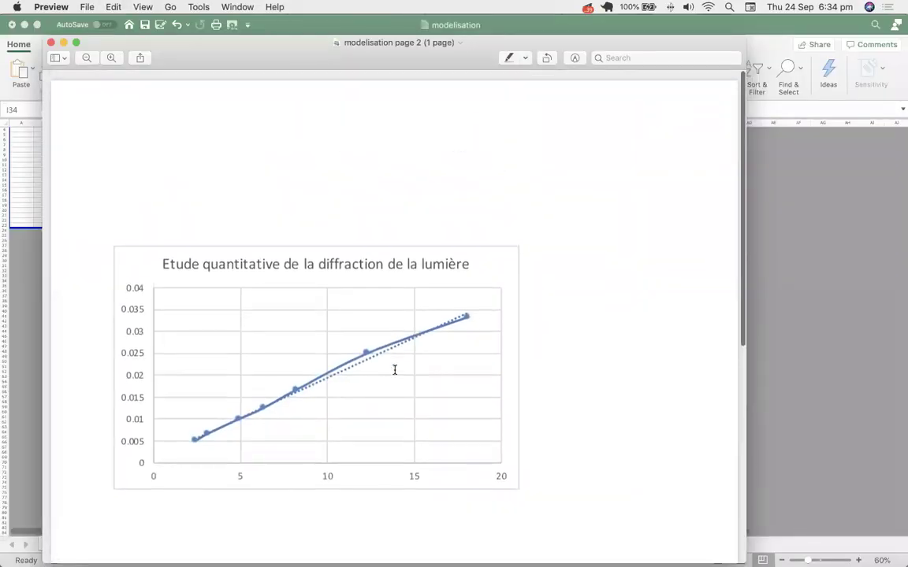
scroll(394, 370, "up", 8)
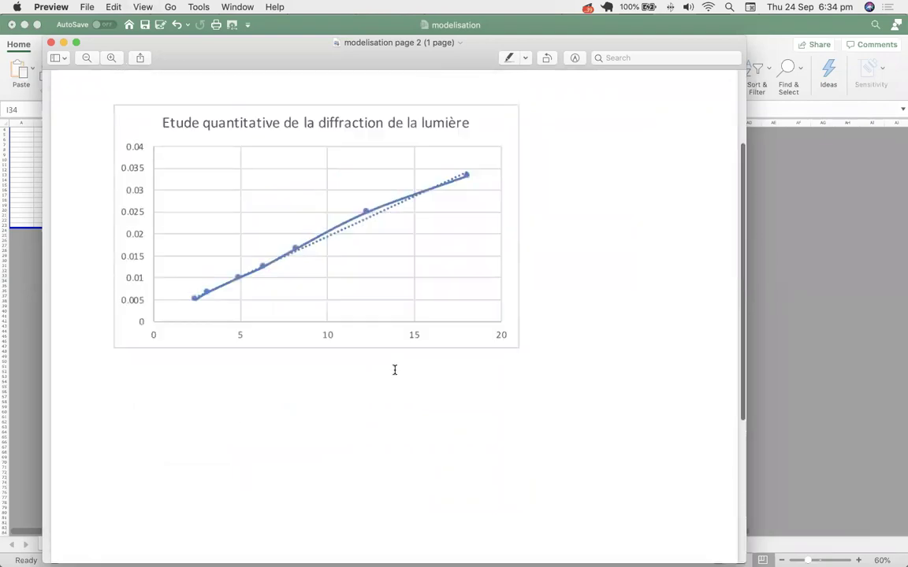